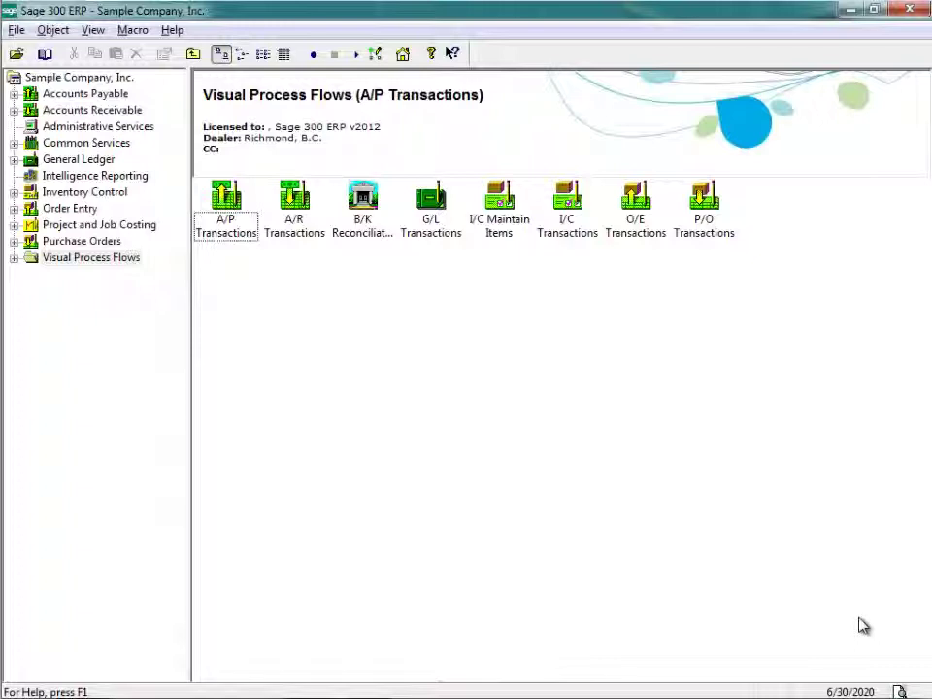
Expand the Visual Process Flows folder and open the A/P Transactions flow
left_click(109, 264)
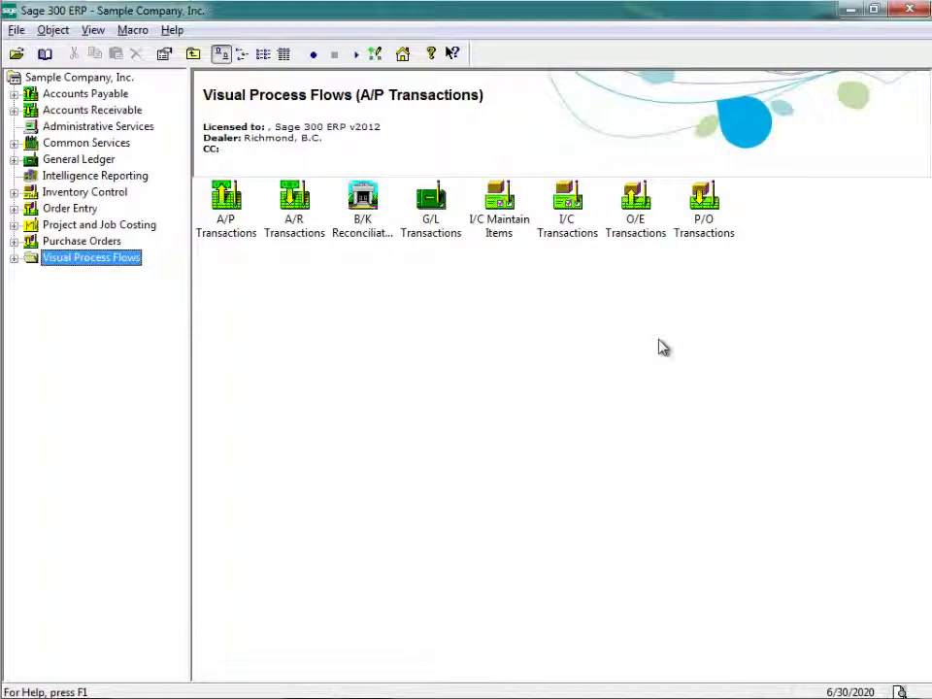
left_click(14, 258)
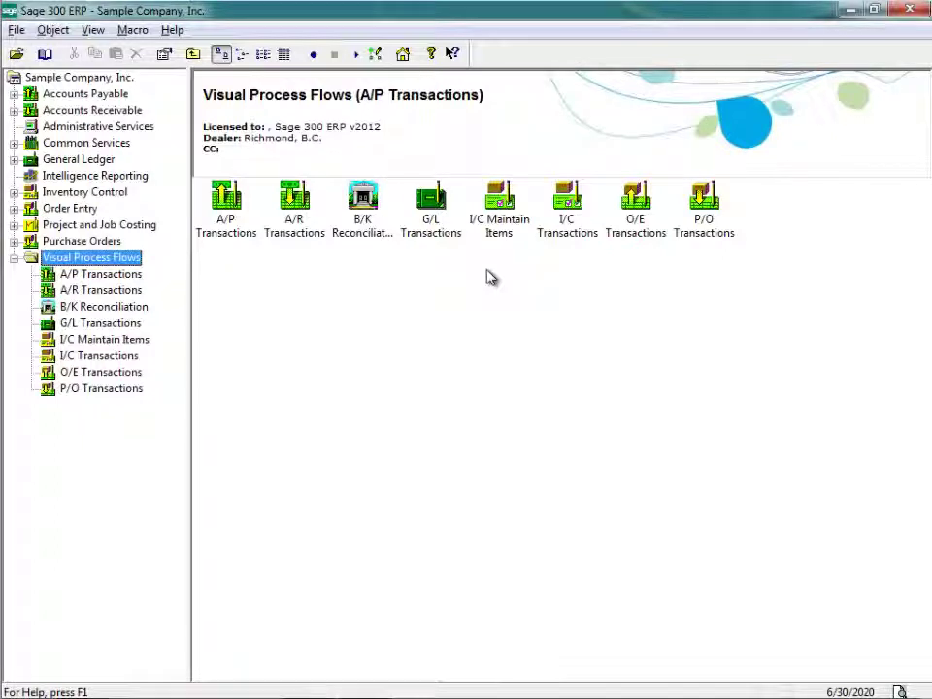
double_click(227, 206)
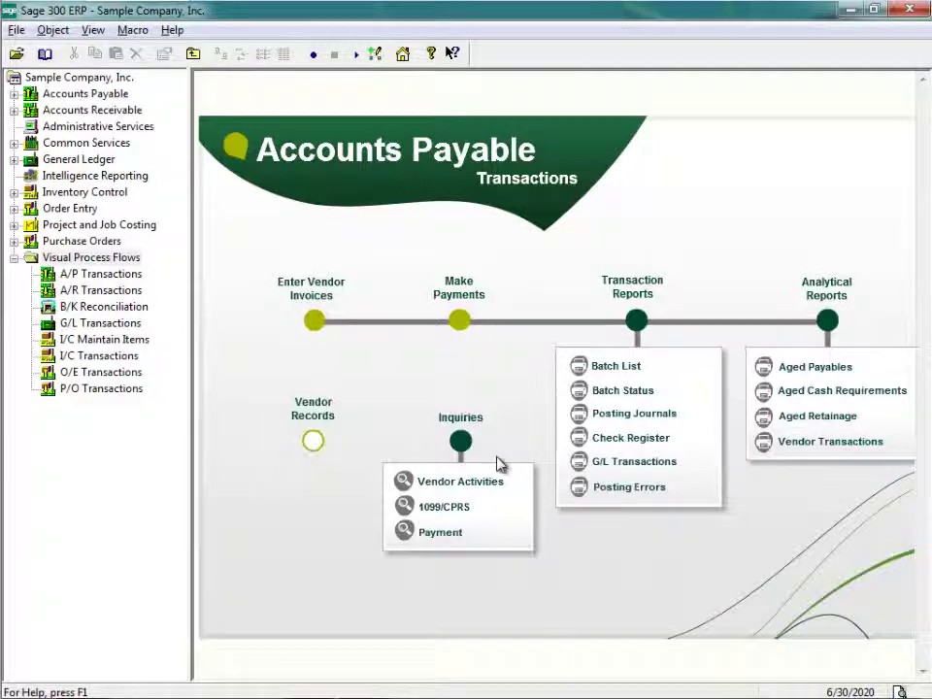
left_click(313, 323)
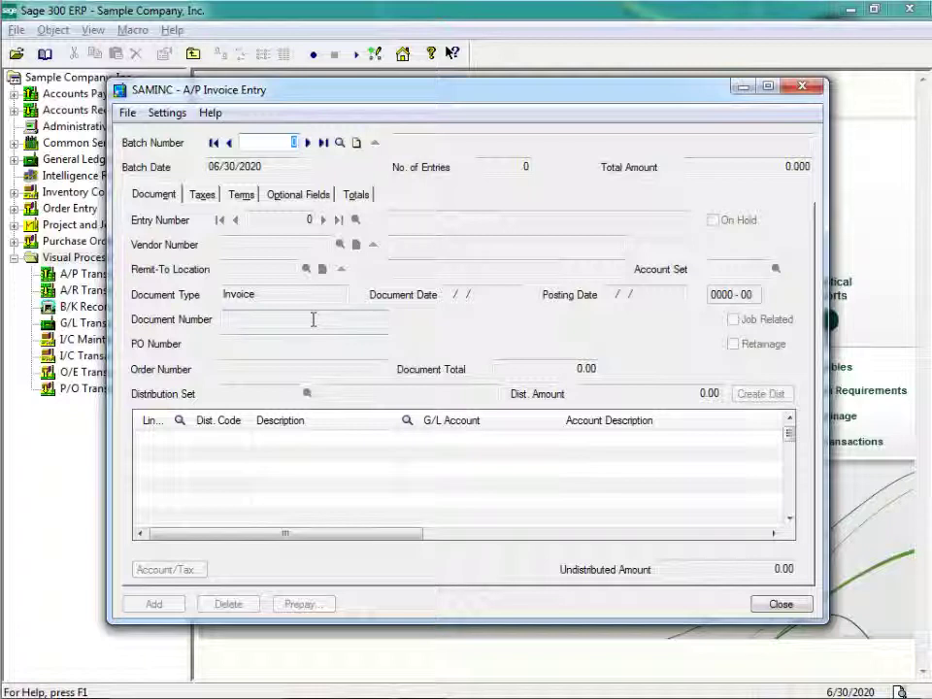
left_click(778, 605)
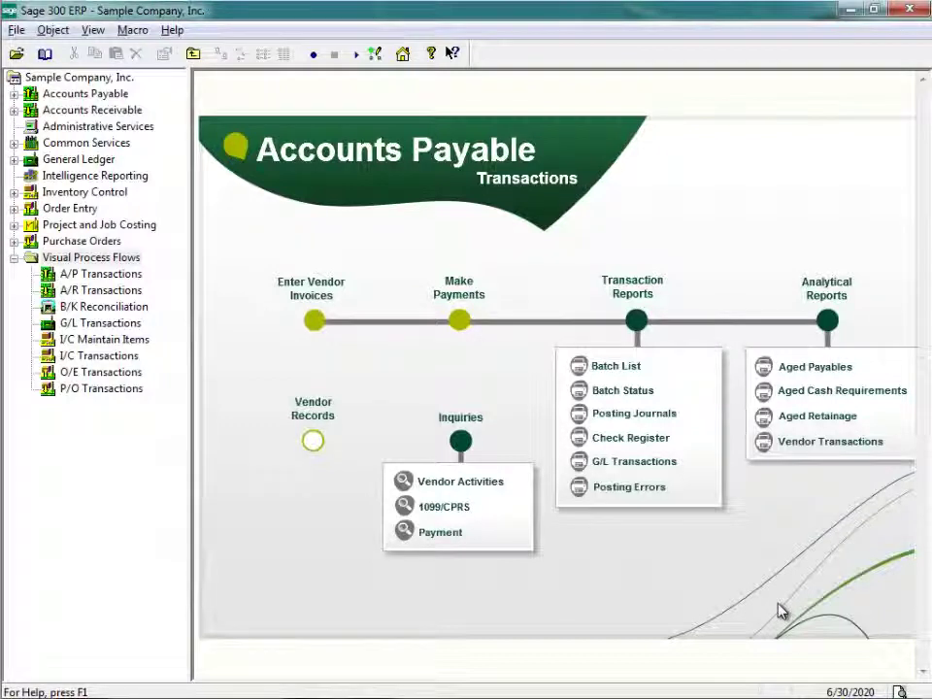
left_click(457, 321)
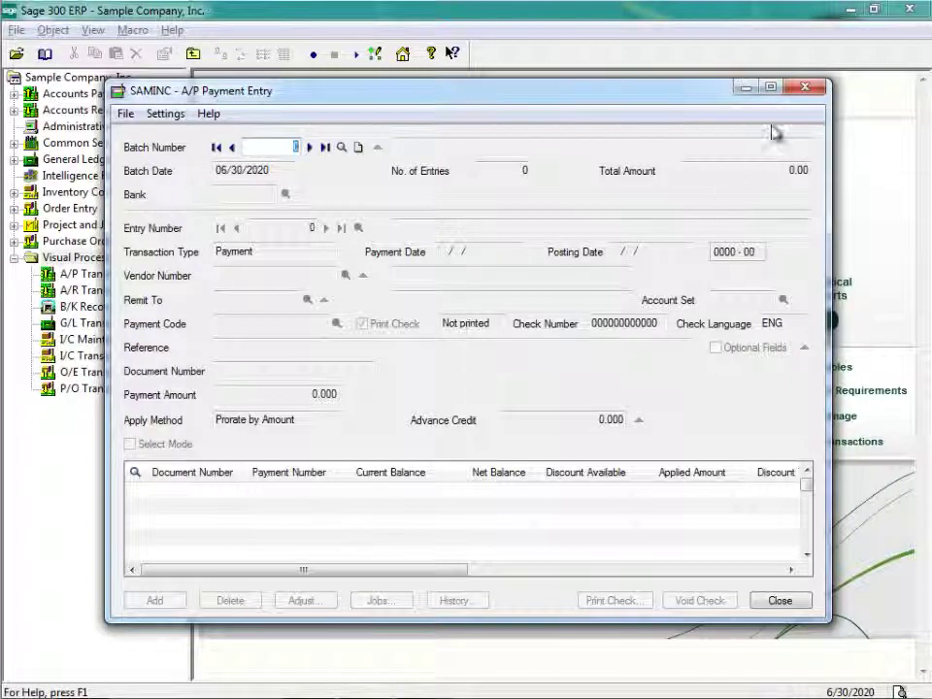
left_click(805, 89)
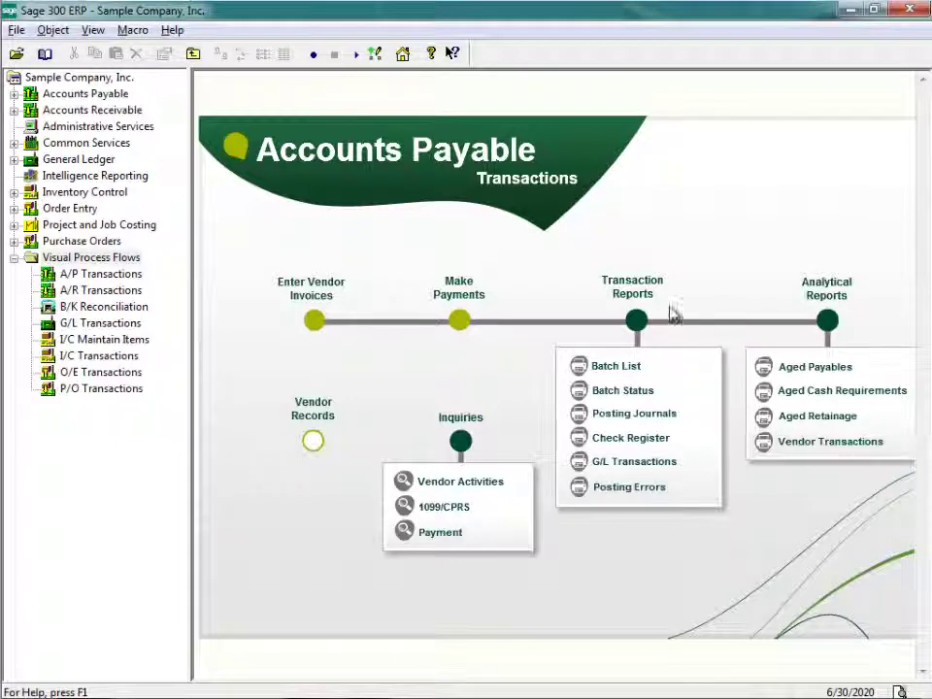
Collapse the Transaction Reports, Analytical Reports and Inquiries task lists, toggling Transaction Reports once
left_click(639, 324)
left_click(828, 323)
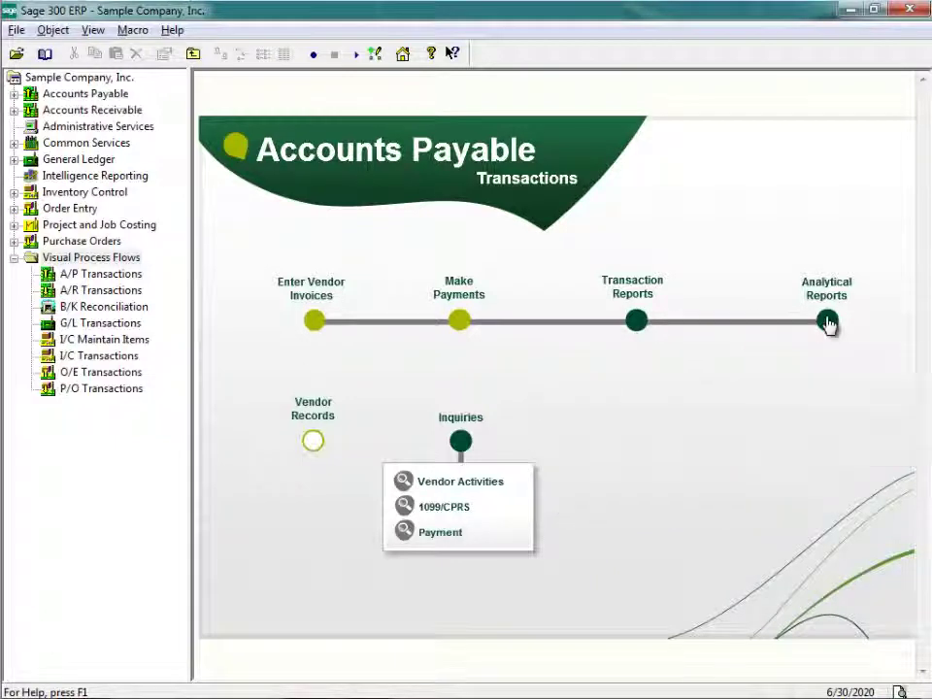
left_click(460, 442)
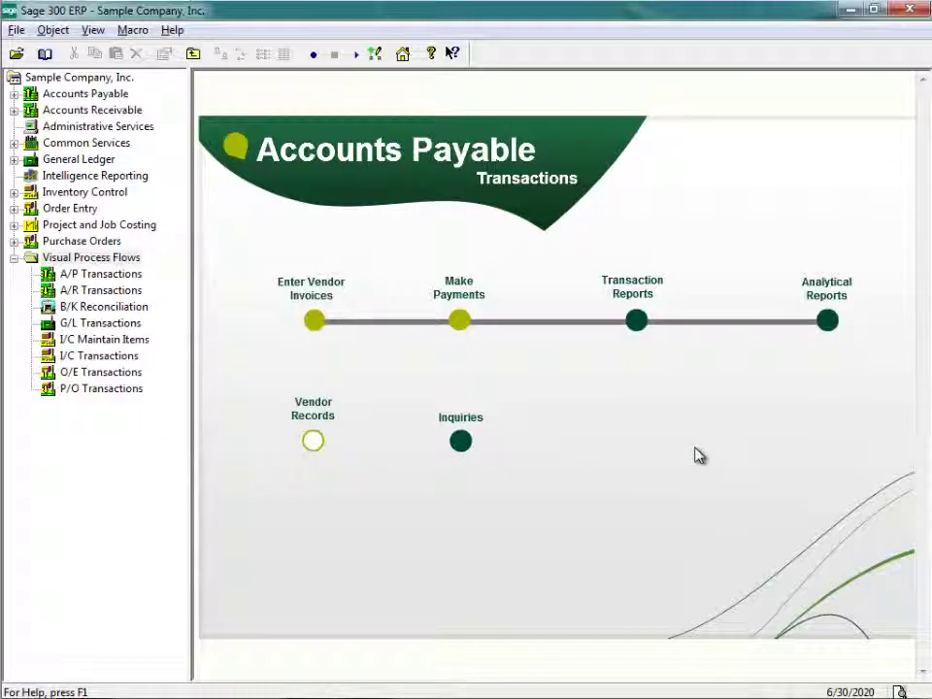
left_click(637, 328)
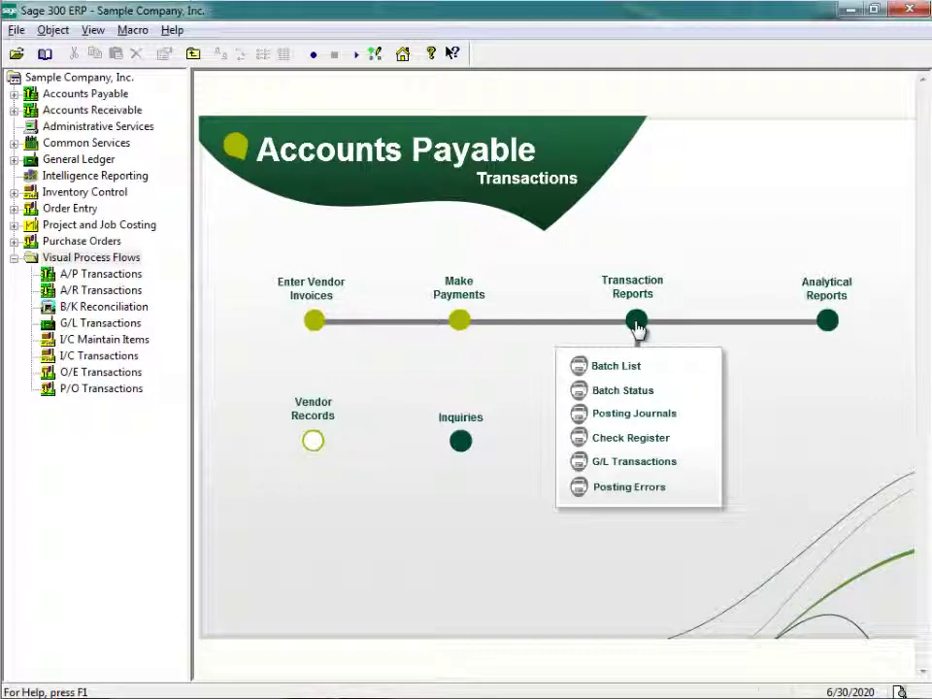
left_click(637, 328)
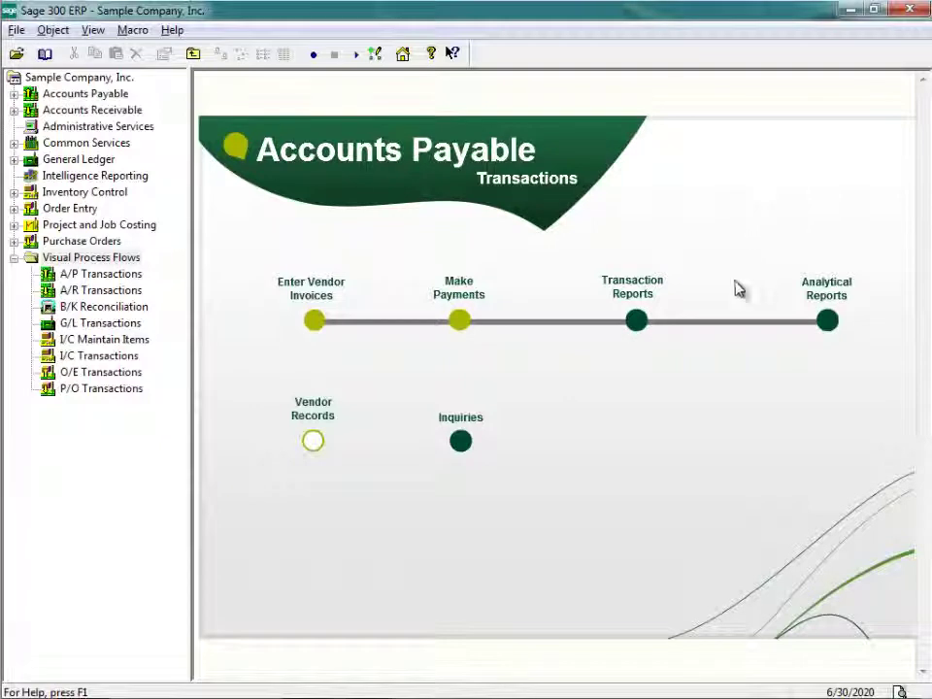
Preview and close the Batch List report, then show only the Inquiries task list
left_click(646, 331)
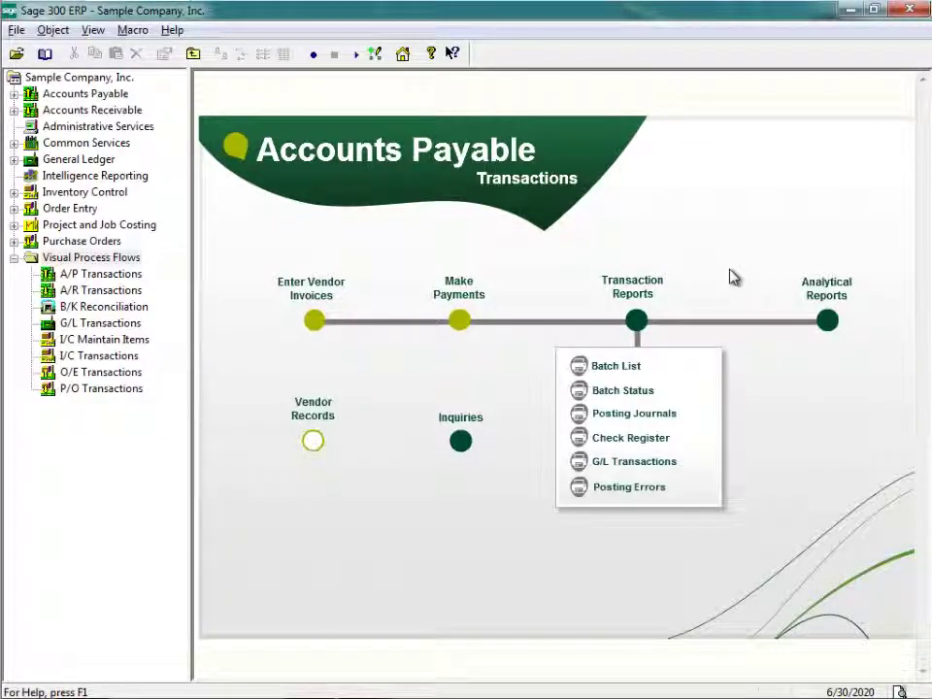
left_click(620, 367)
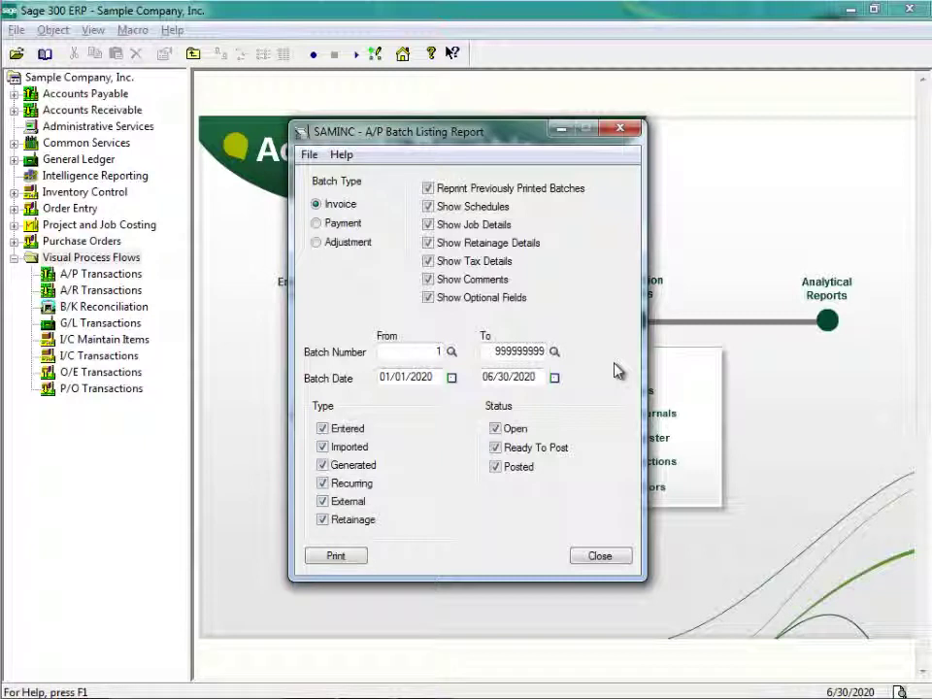
left_click(628, 132)
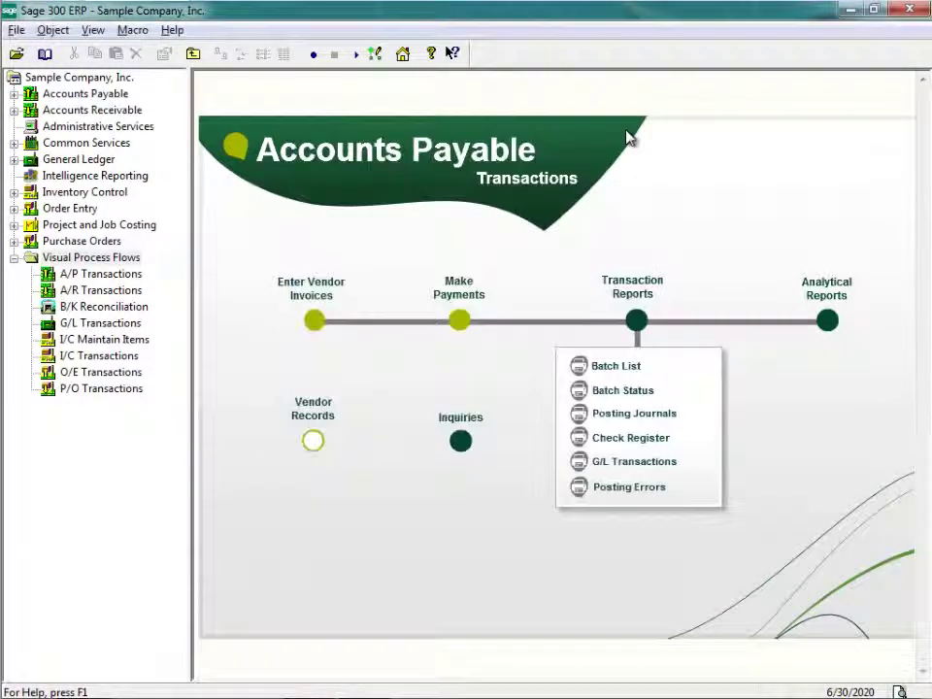
left_click(638, 326)
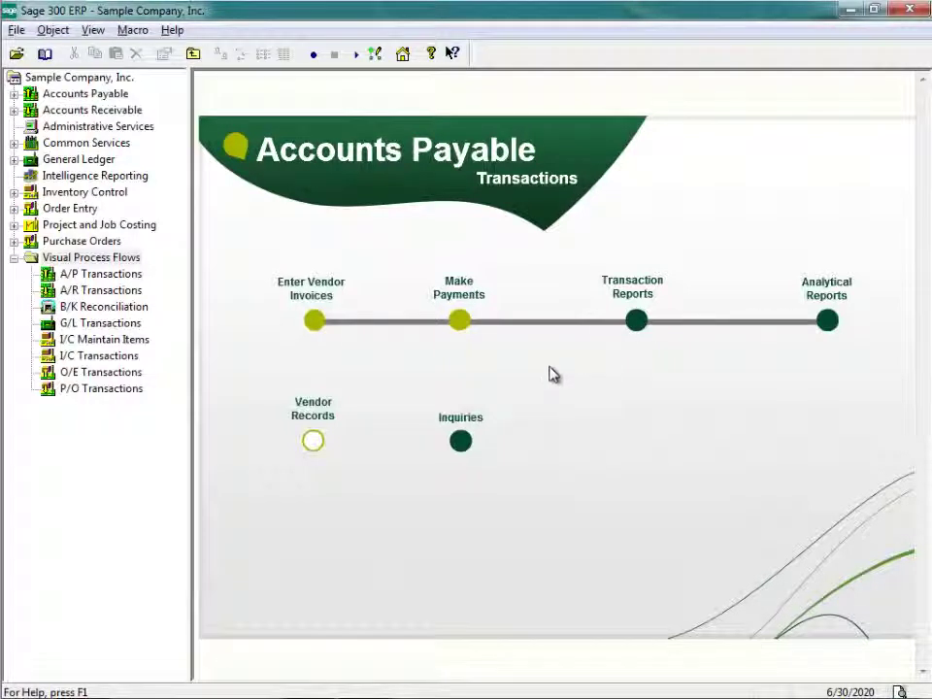
left_click(462, 442)
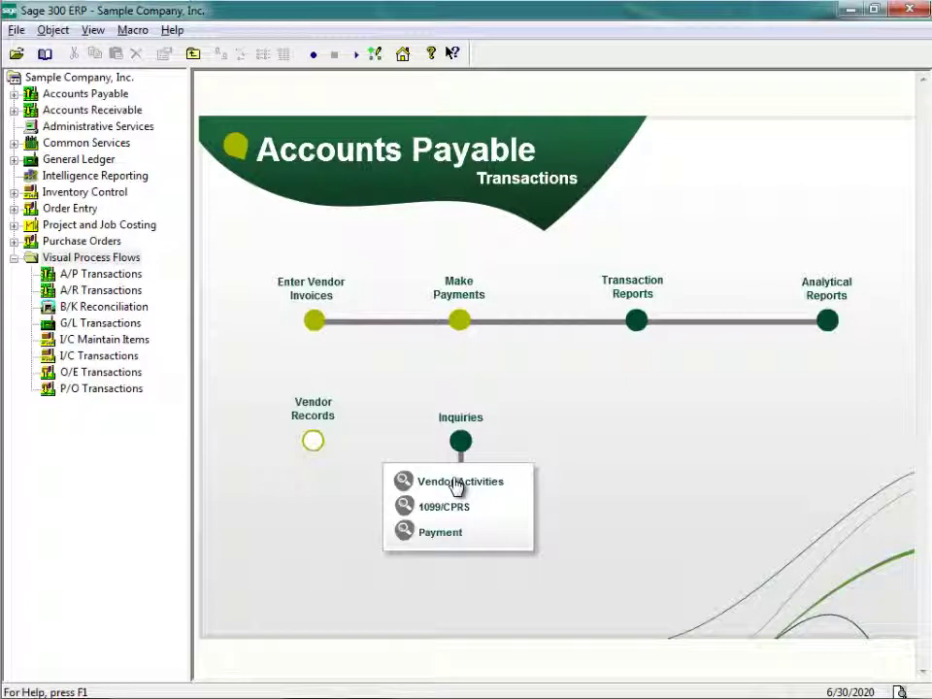
Open and close the Vendor Activities inquiry, then switch to the A/R Transactions flow
left_click(456, 483)
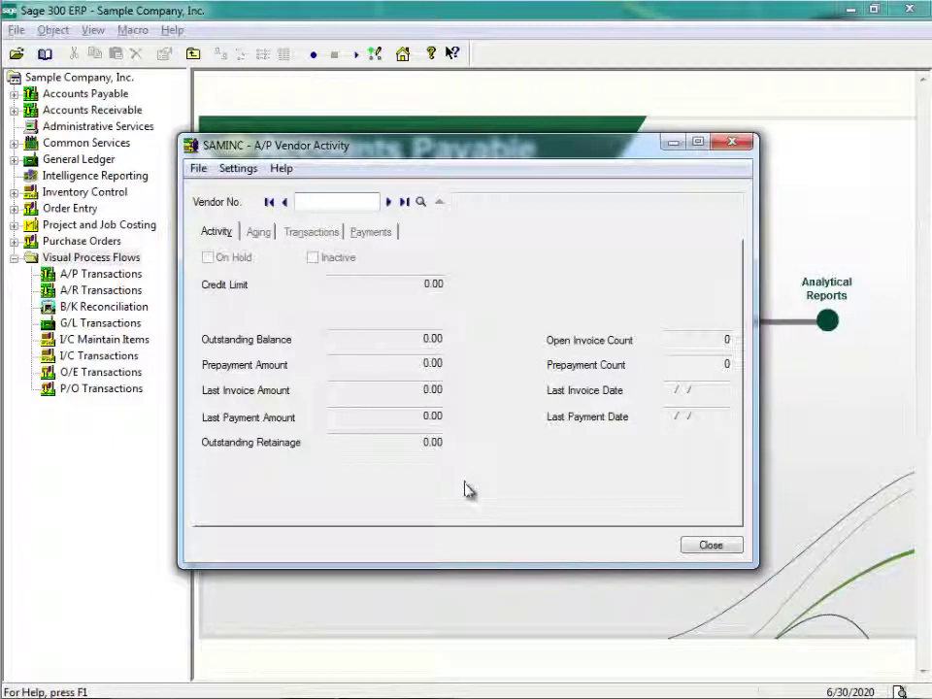
left_click(721, 549)
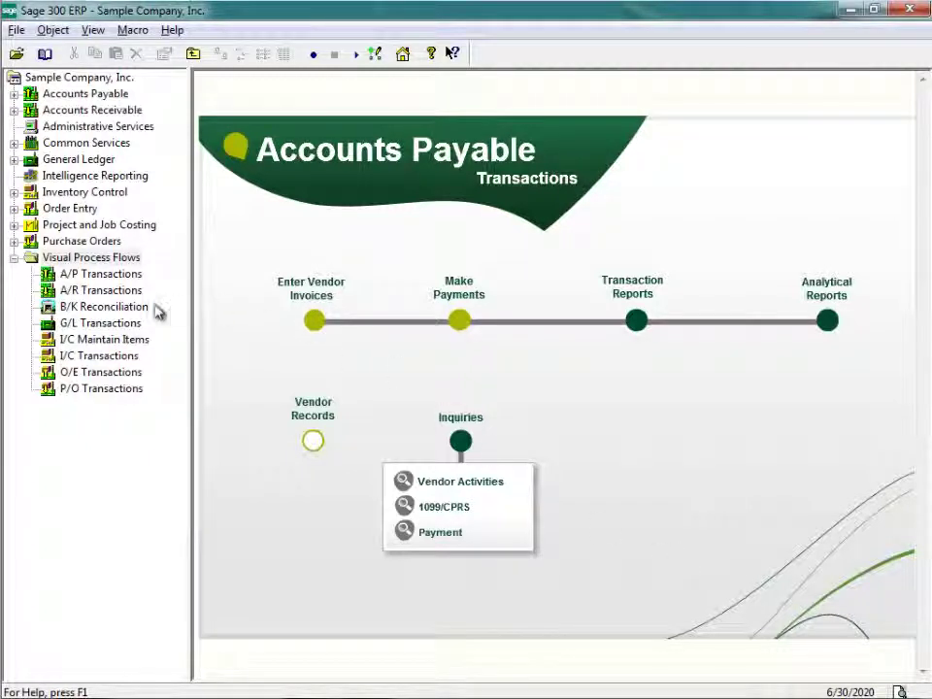
left_click(124, 293)
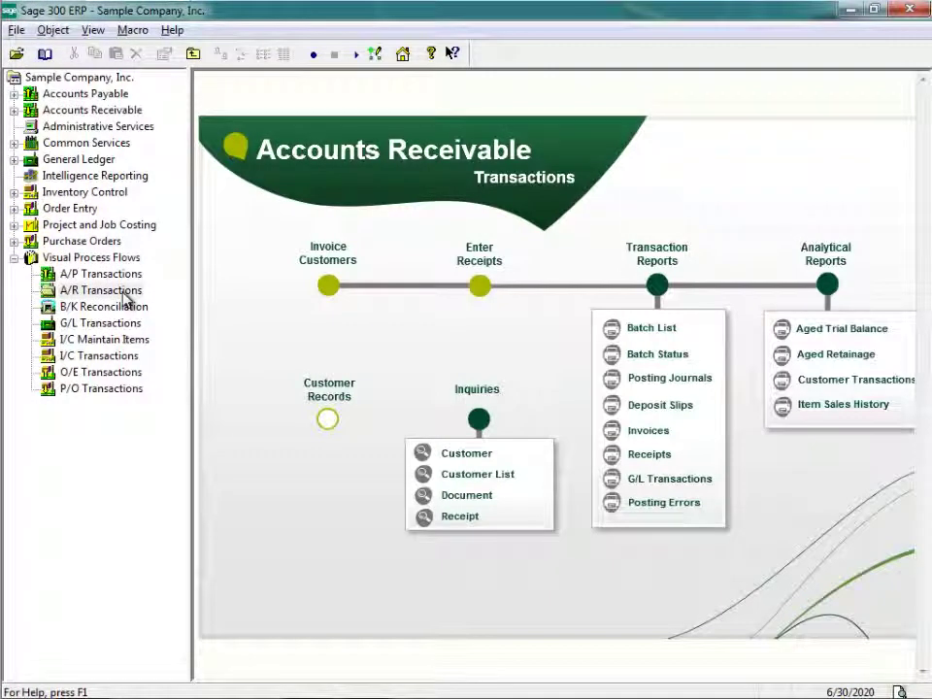
Open the B/K Reconciliation process flow
left_click(127, 311)
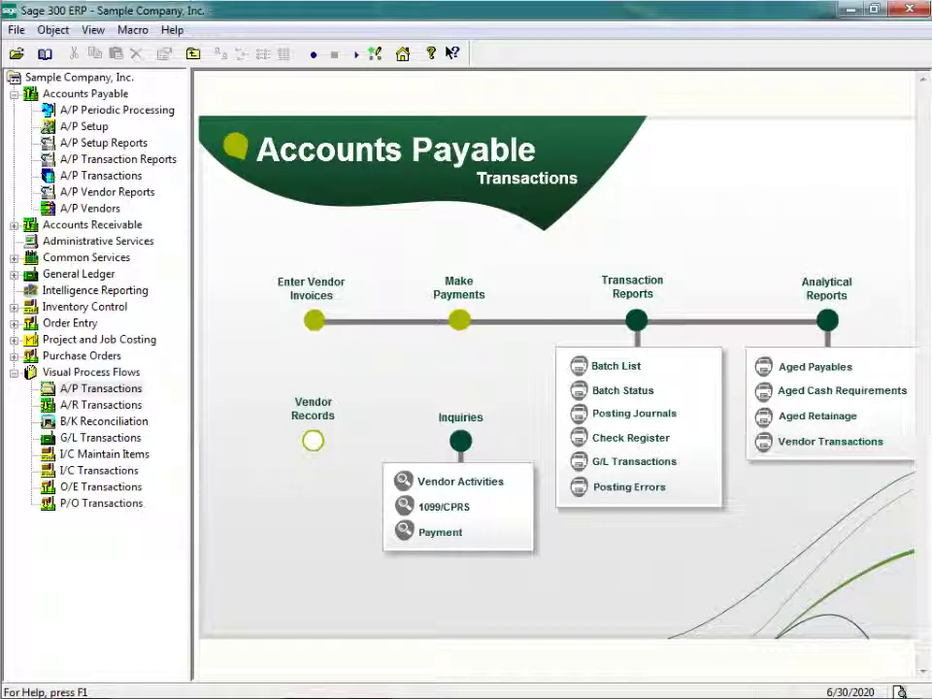
left_click(86, 94)
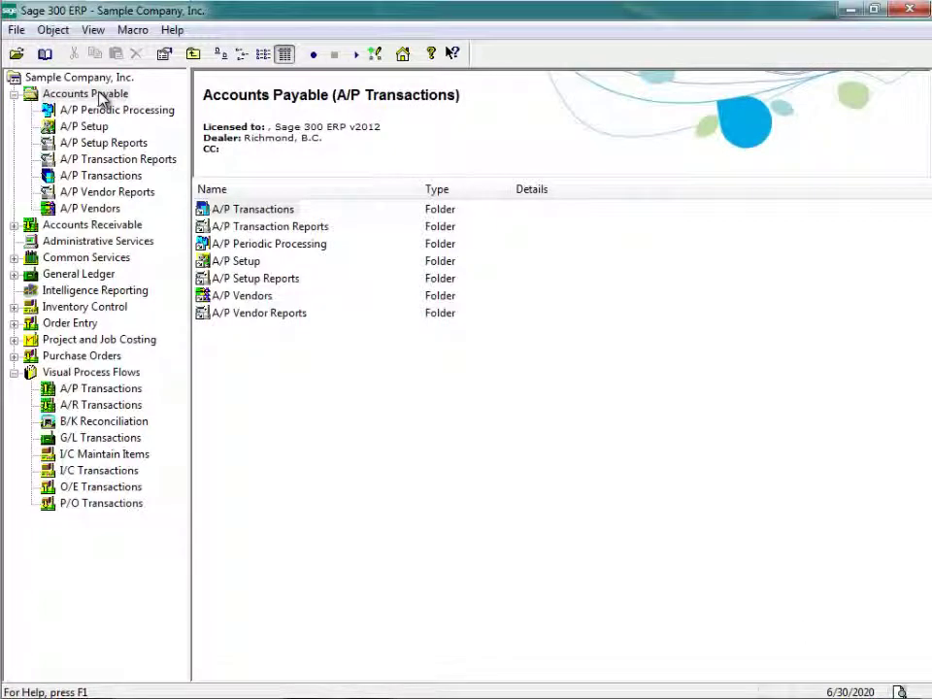
left_click(93, 31)
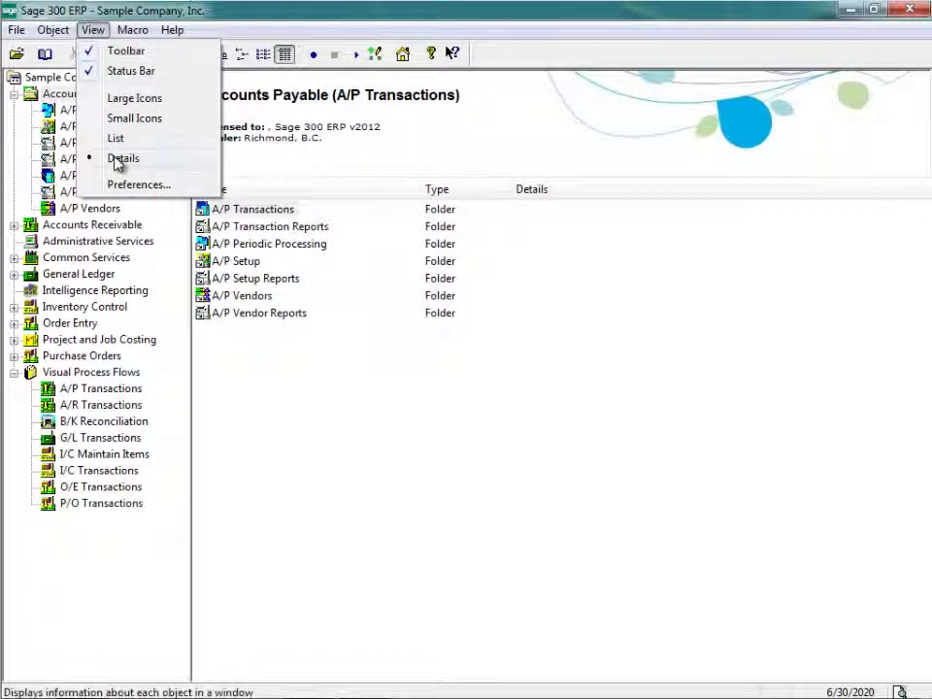
left_click(115, 159)
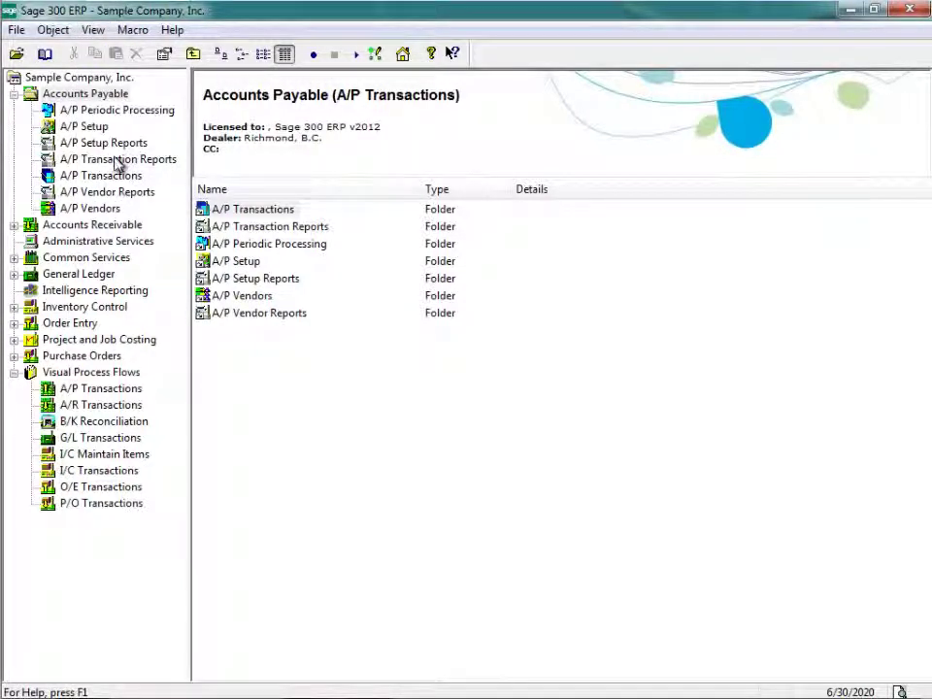
double_click(250, 297)
left_click(250, 263)
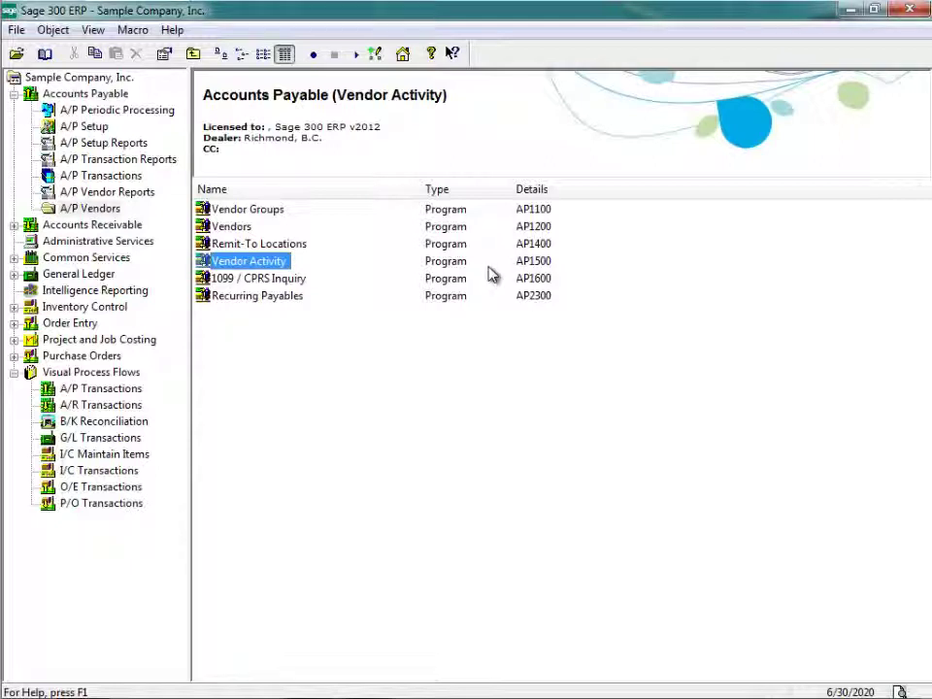
left_click(97, 390)
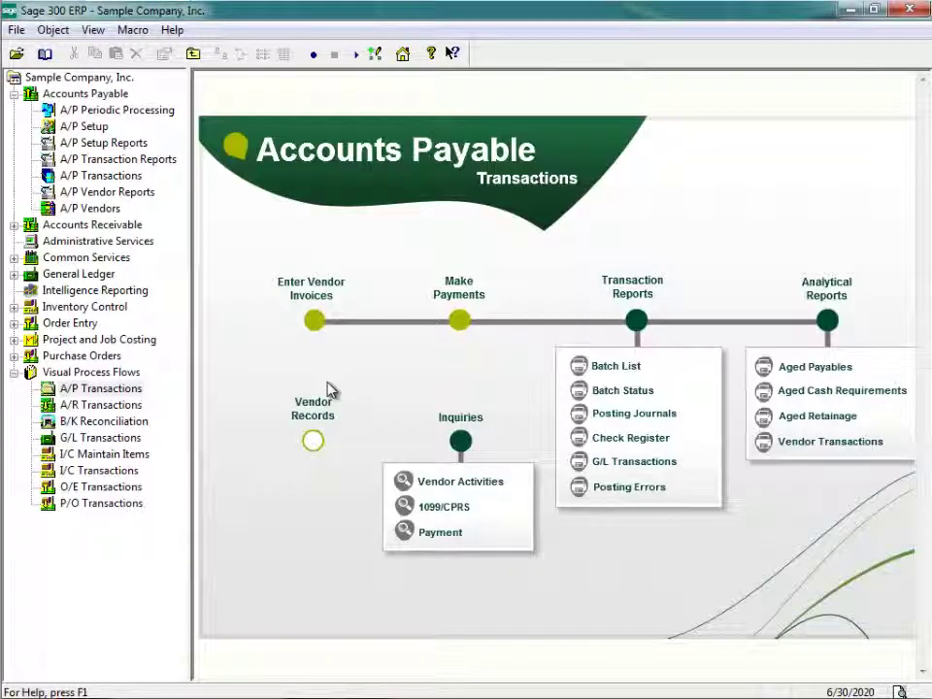
Edit A/P Transactions in the Visual Process Flow Designer and move its floating palettes lower-left
right_click(85, 391)
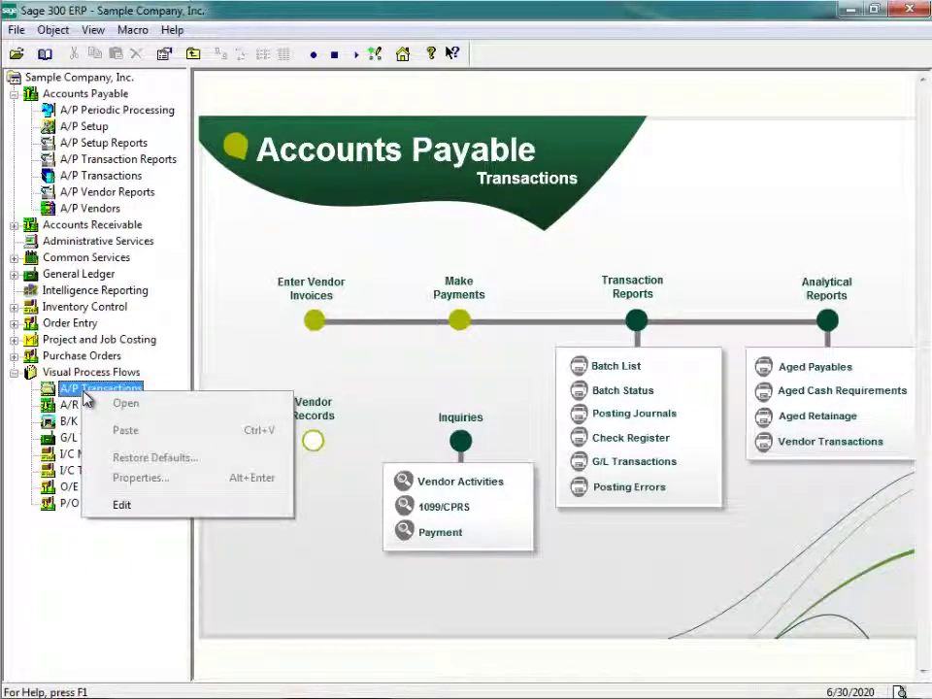
left_click(125, 505)
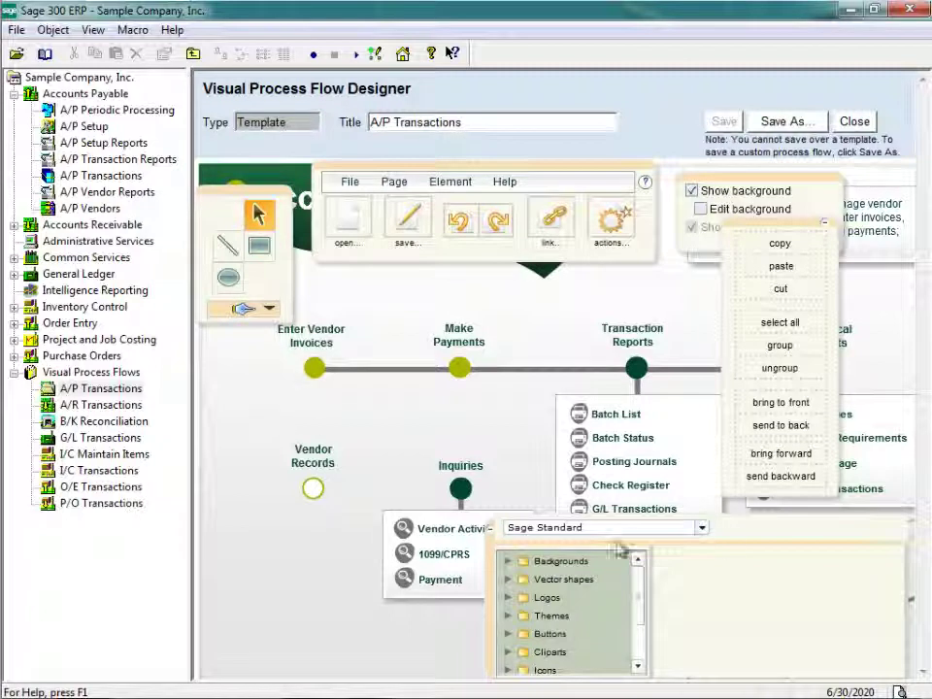
left_click_drag(735, 552, 811, 560)
left_click_drag(769, 235, 485, 470)
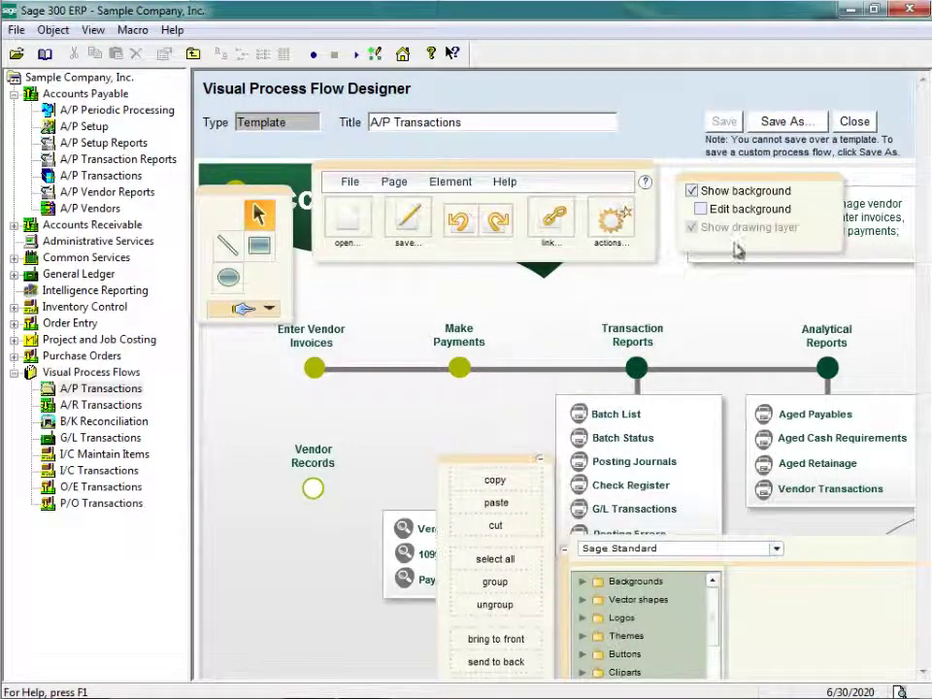
left_click_drag(767, 187, 362, 558)
left_click_drag(381, 177, 804, 575)
left_click_drag(249, 209, 250, 567)
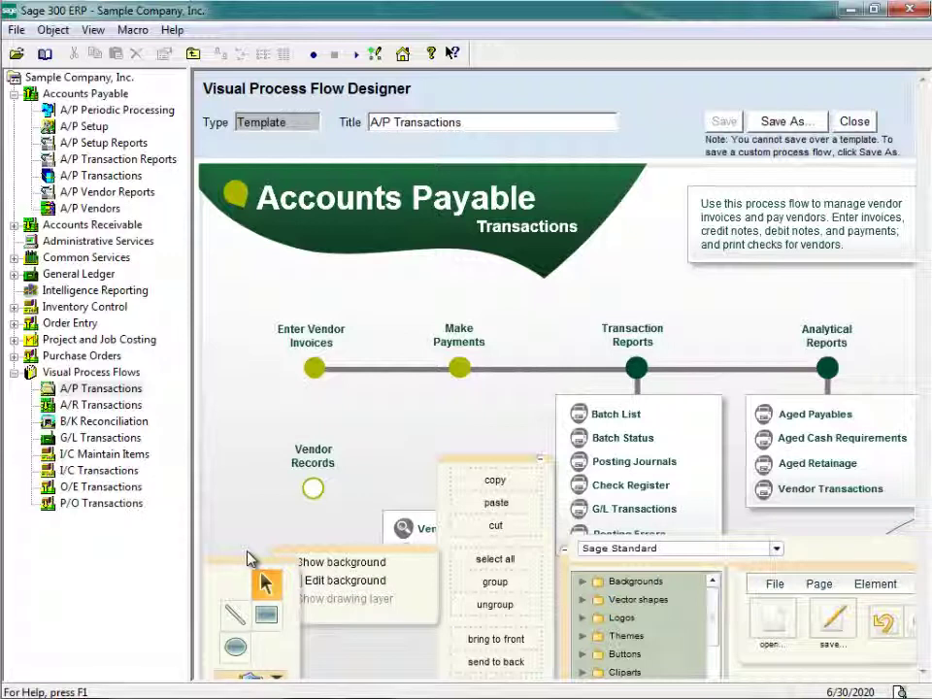
Duplicate the Enter Vendor Invoices dot and place the copy above Transaction Reports
left_click(314, 369)
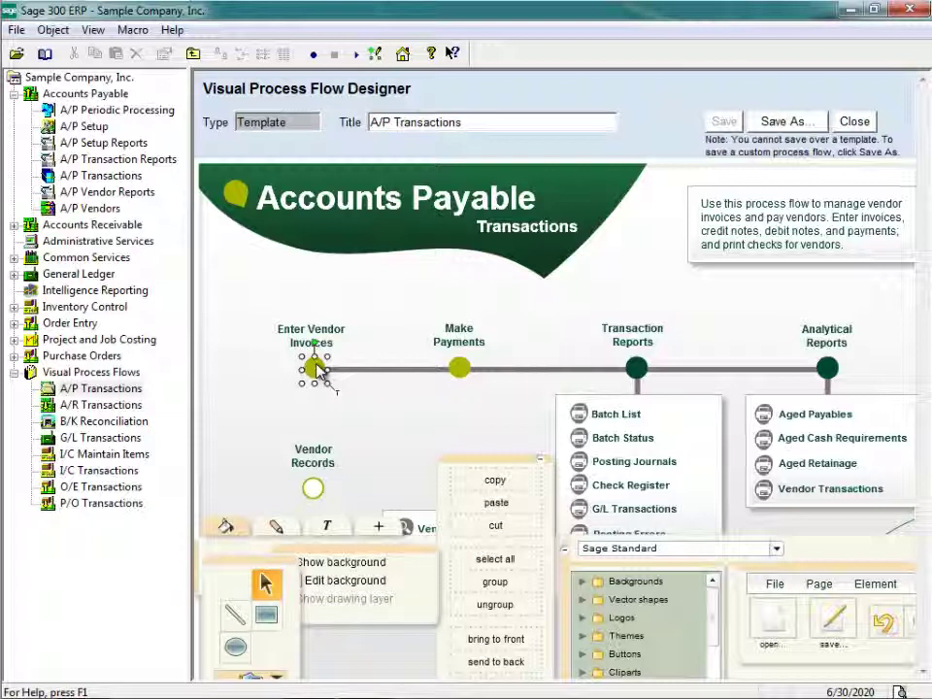
left_click(506, 503)
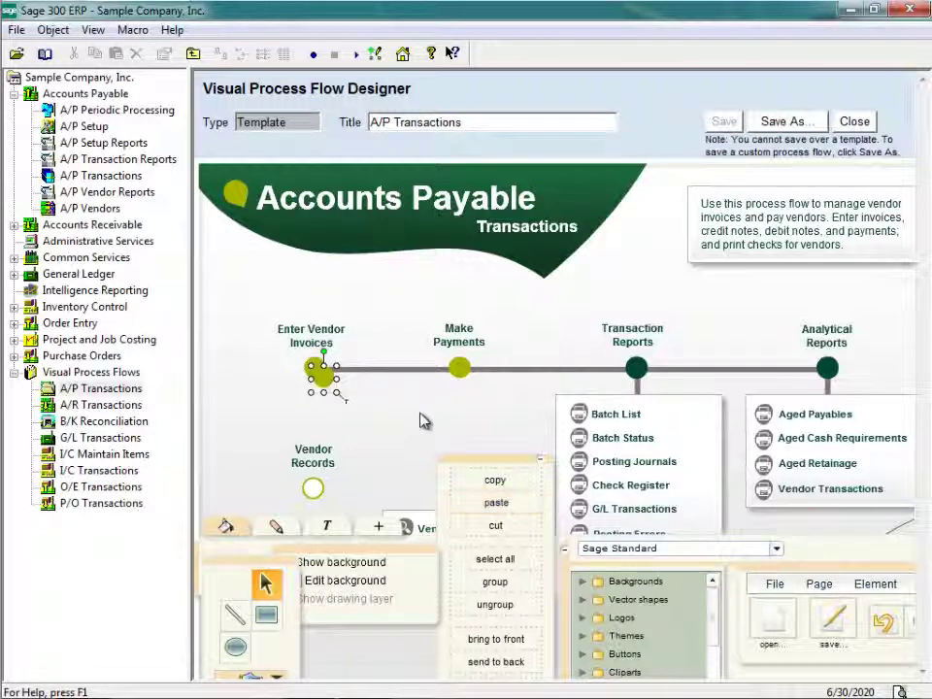
left_click_drag(328, 371, 612, 287)
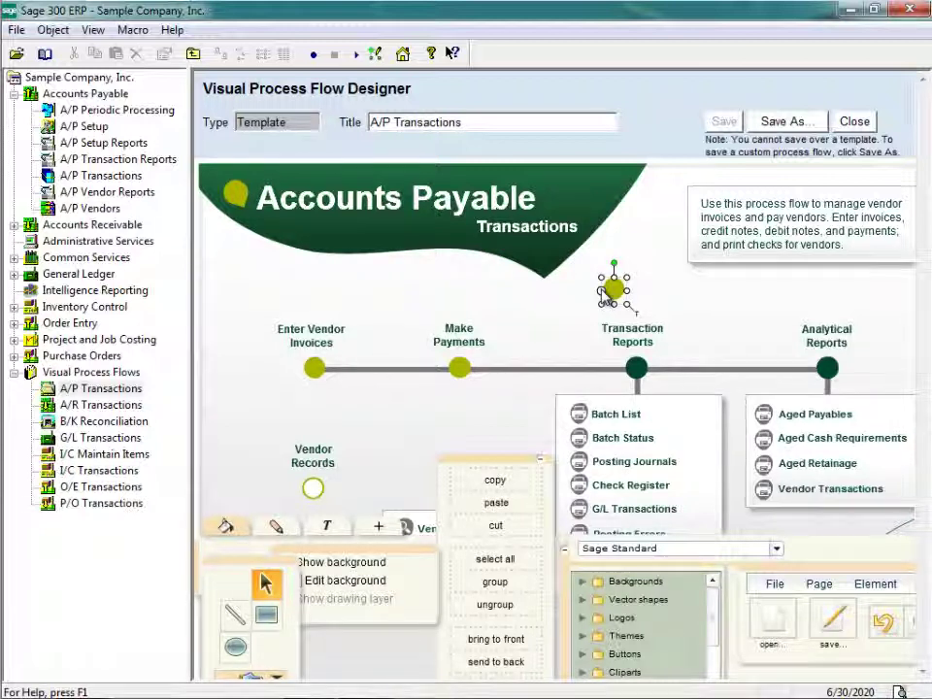
Paste a copy of the Vendor Activities label and position it beside the new top dot
left_click(393, 450)
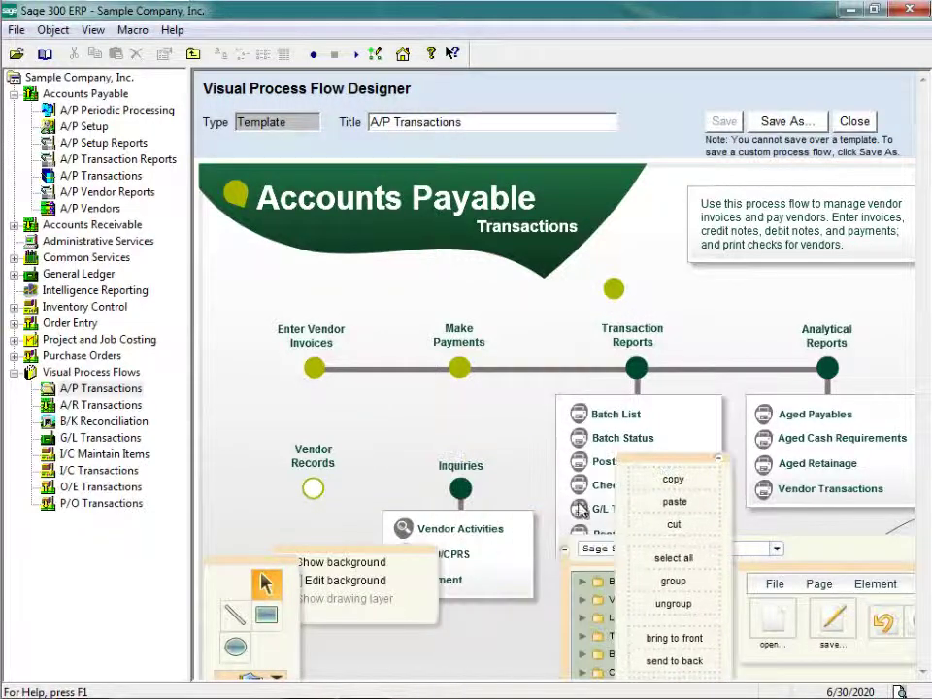
left_click(469, 540)
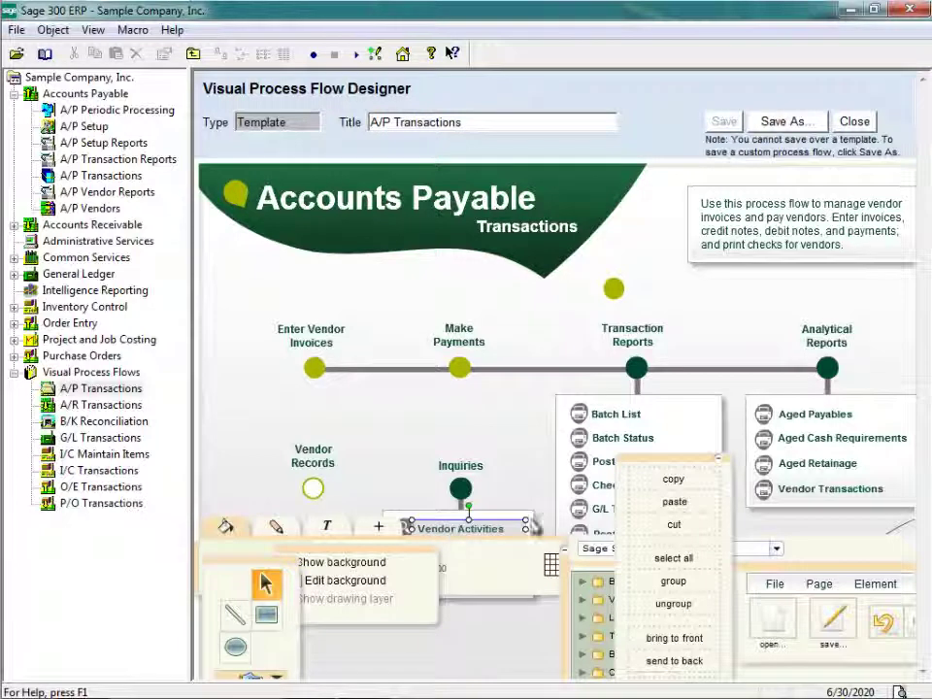
left_click(665, 505)
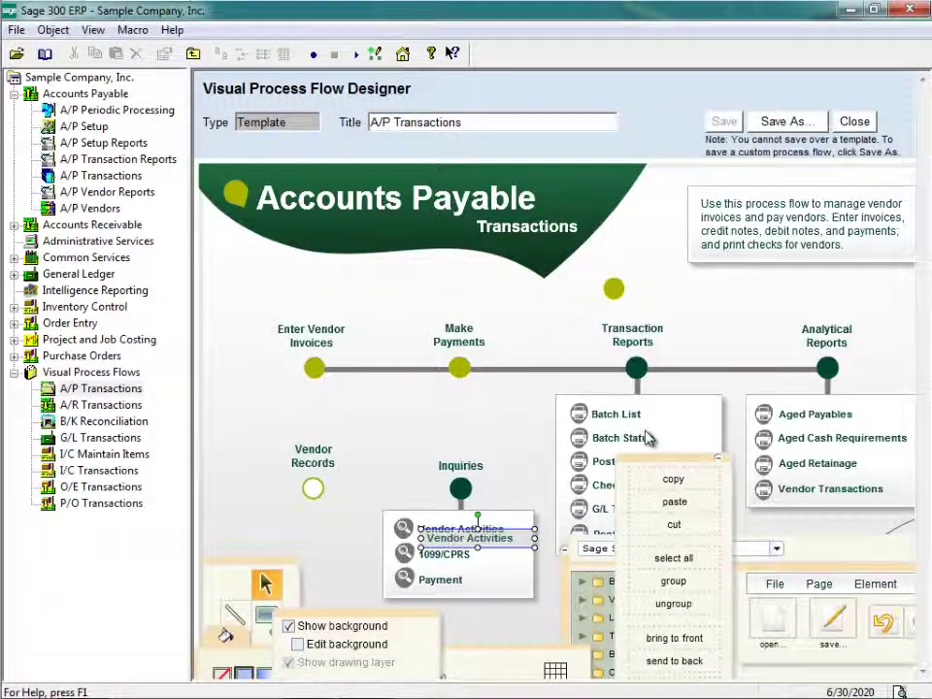
double_click(495, 536)
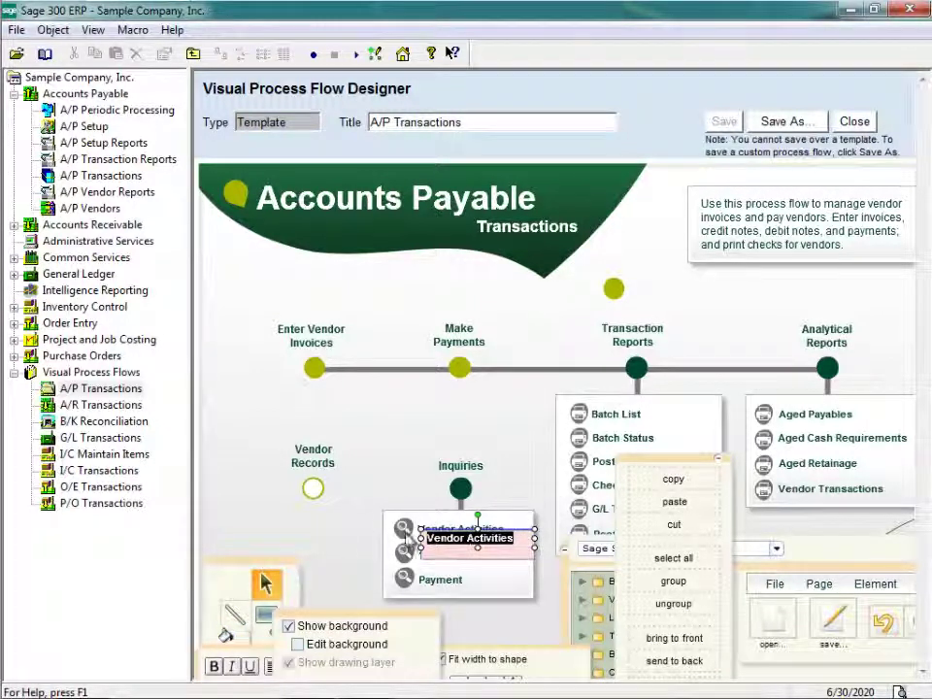
left_click(370, 543)
left_click_drag(449, 544, 655, 294)
left_click(472, 302)
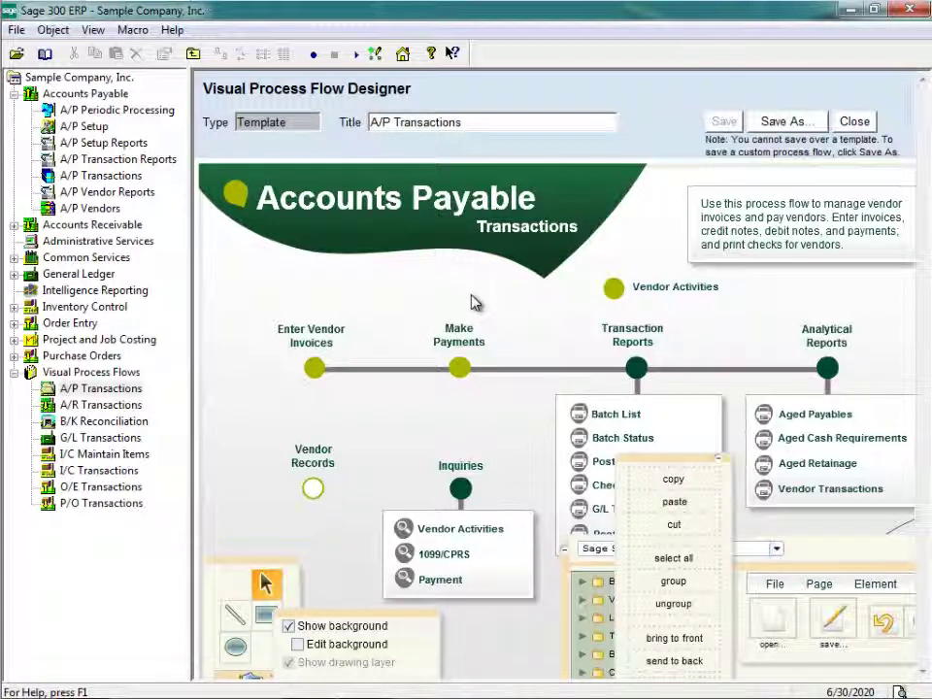
Change the new label's text from 'Vendor Activities' to 'Vendor Activity'
left_click(683, 287)
key("End")
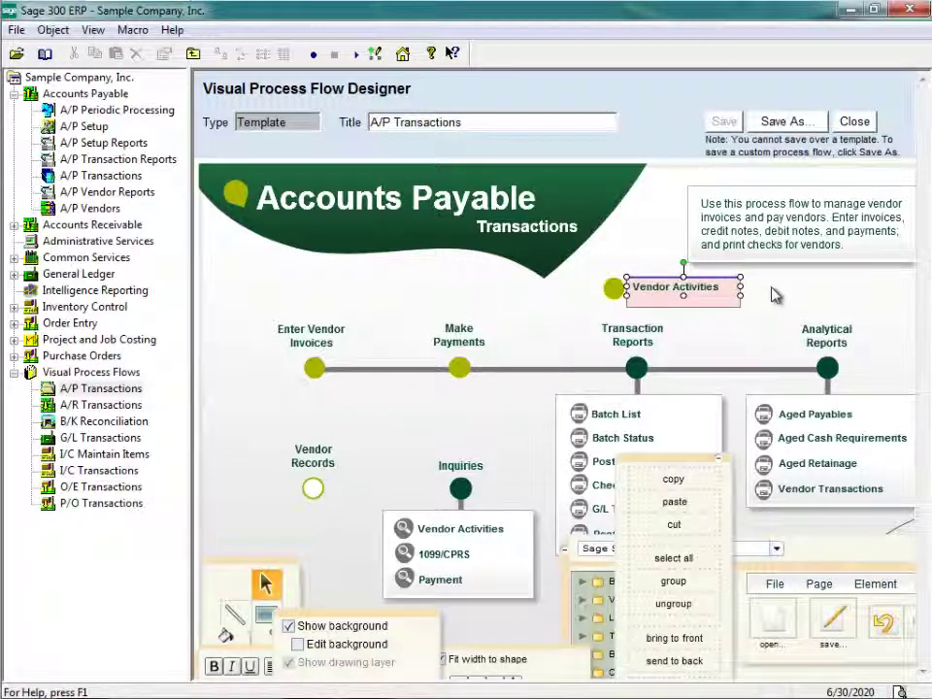
key("BackSpace")
key("BackSpace")
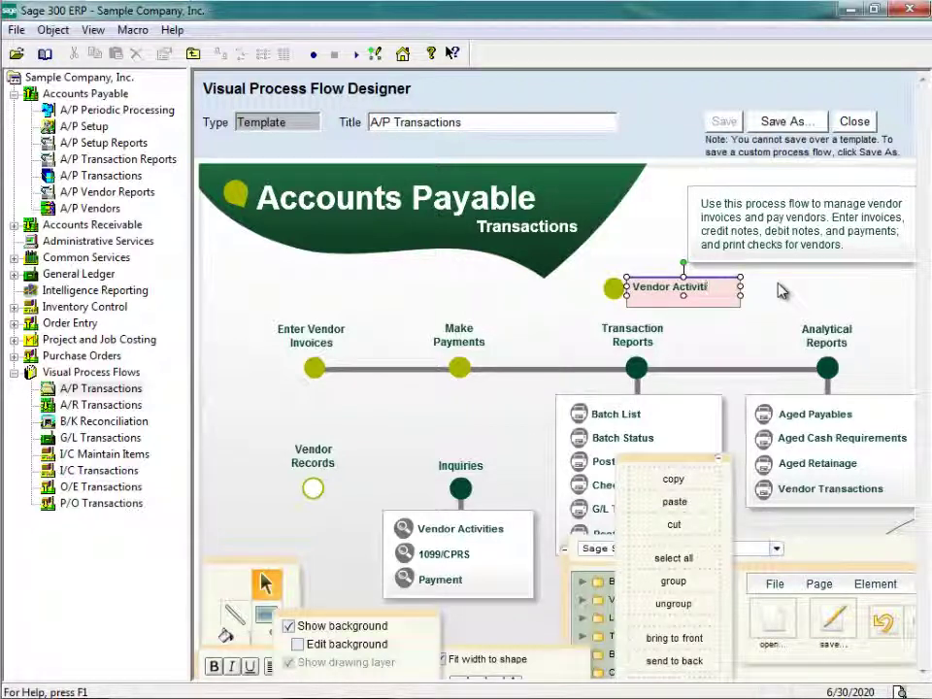
type("y")
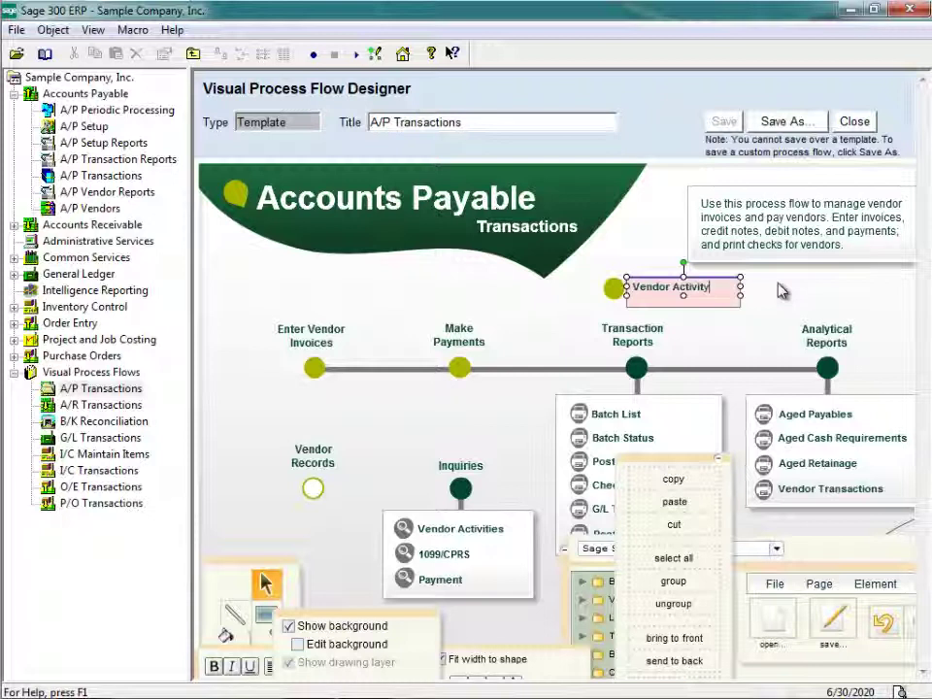
left_click(782, 292)
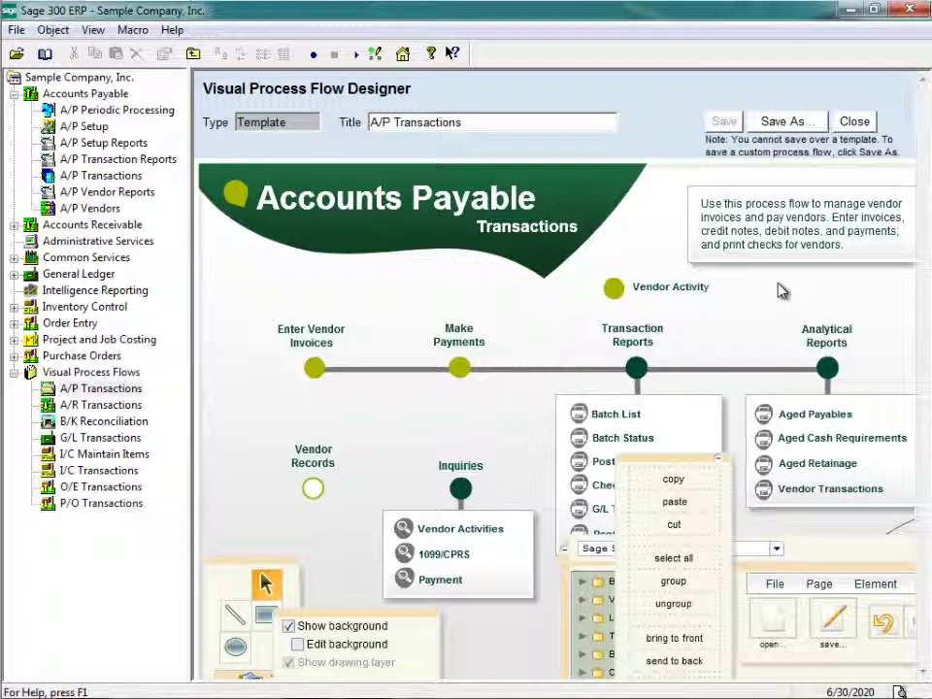
left_click(683, 291)
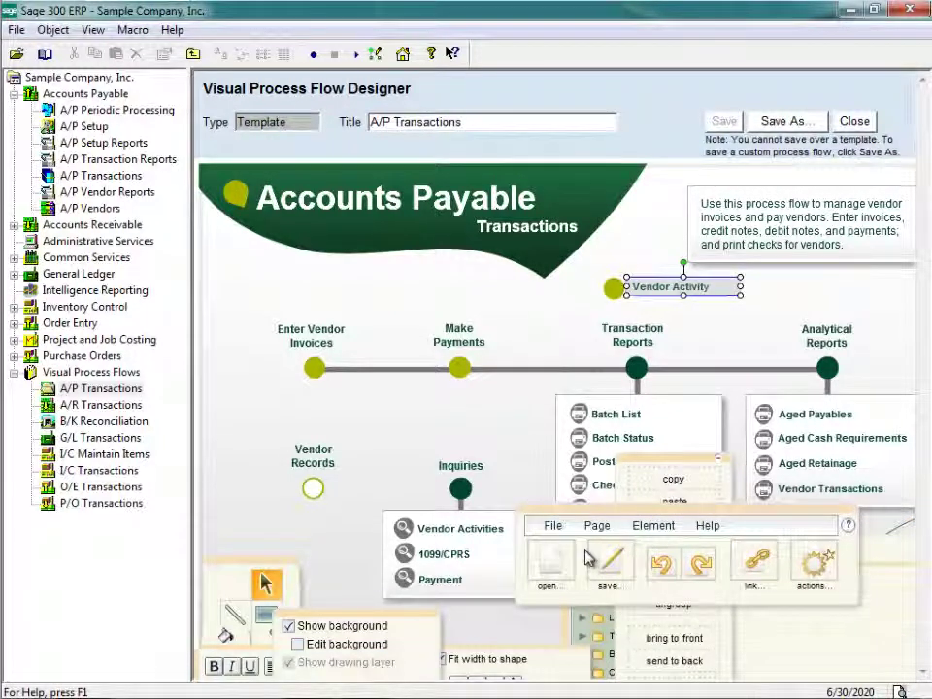
Link the Vendor Activity dot to AP - Accounts Payable function AP1500 - Vendor Activity
left_click(756, 561)
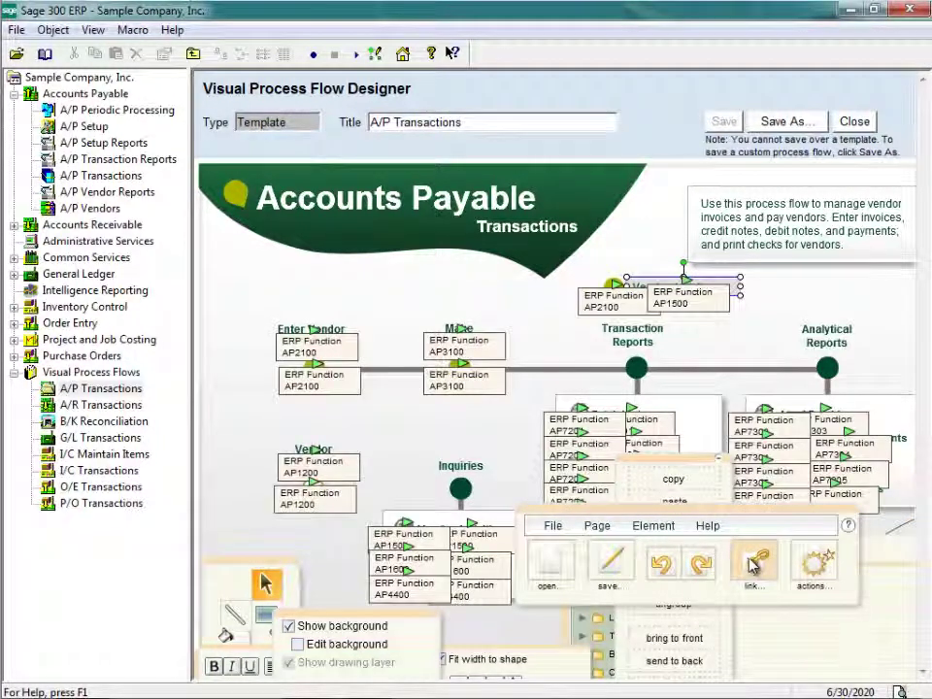
left_click(755, 563)
left_click(758, 569)
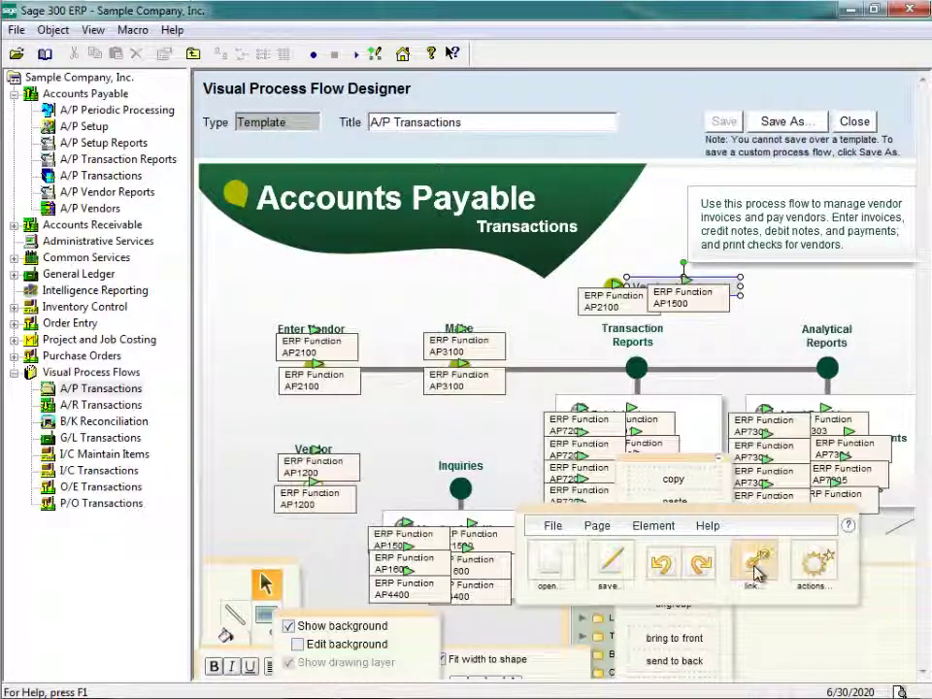
left_click(759, 571)
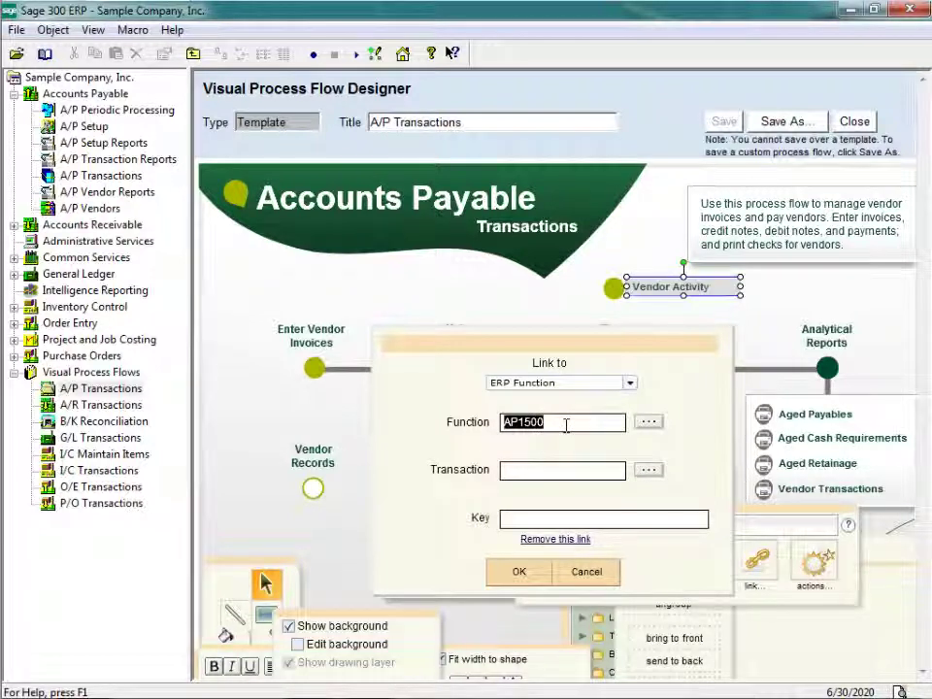
left_click(651, 423)
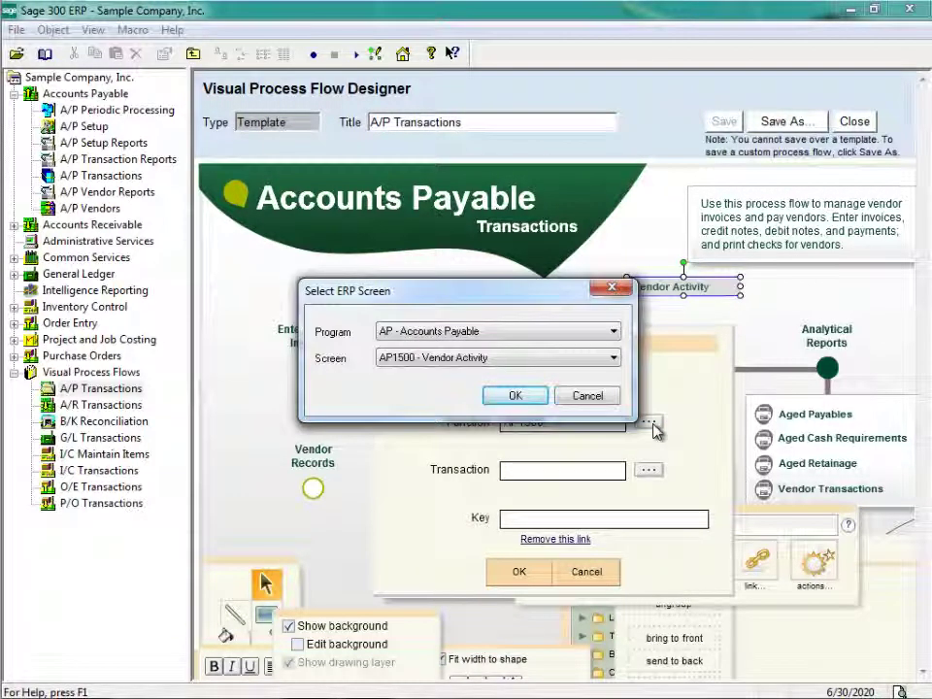
left_click(615, 333)
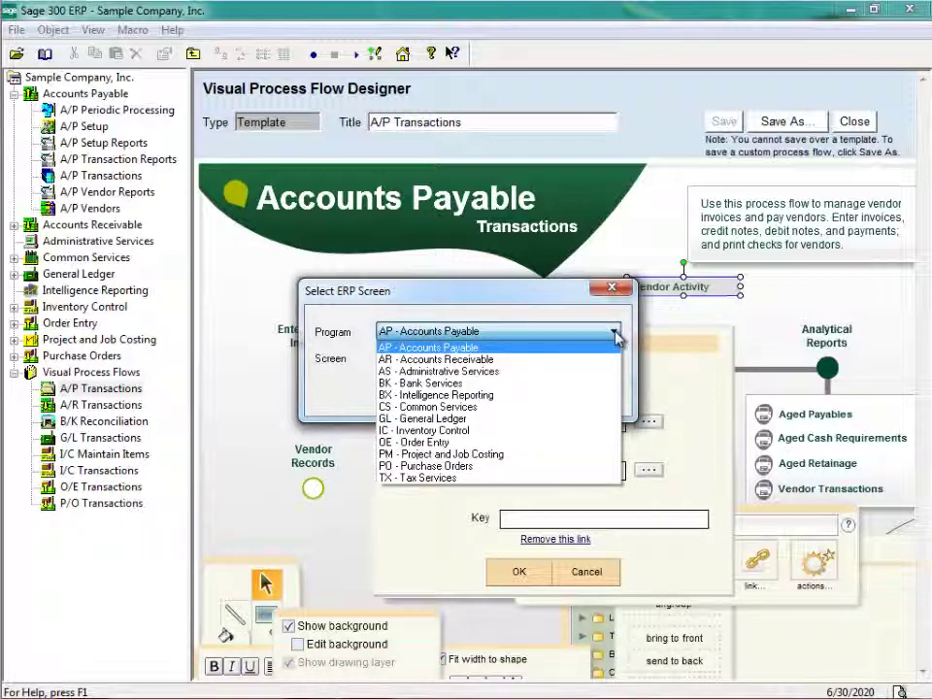
left_click(615, 333)
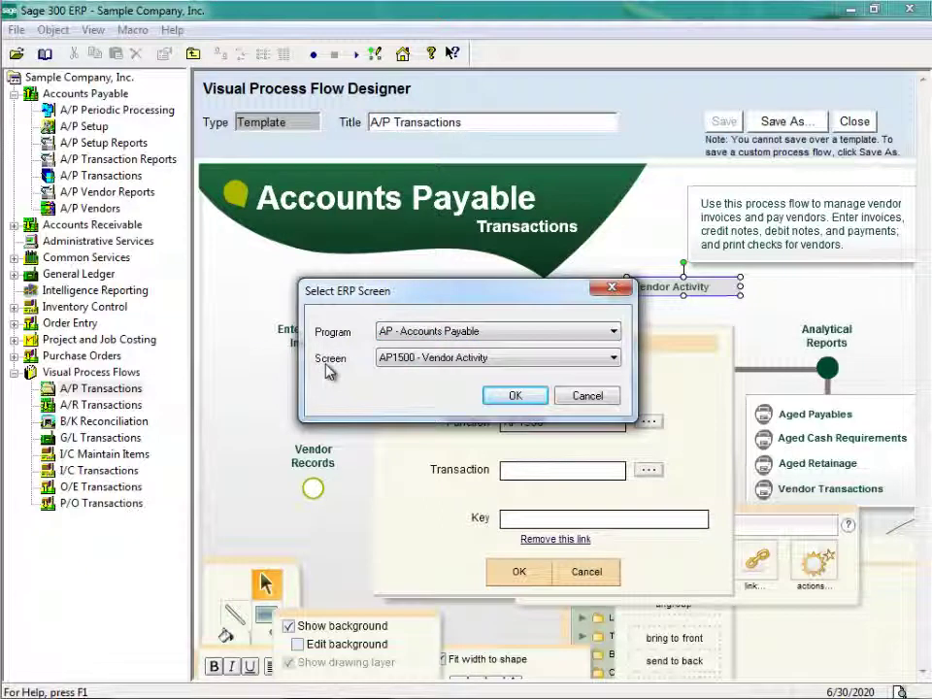
left_click(614, 358)
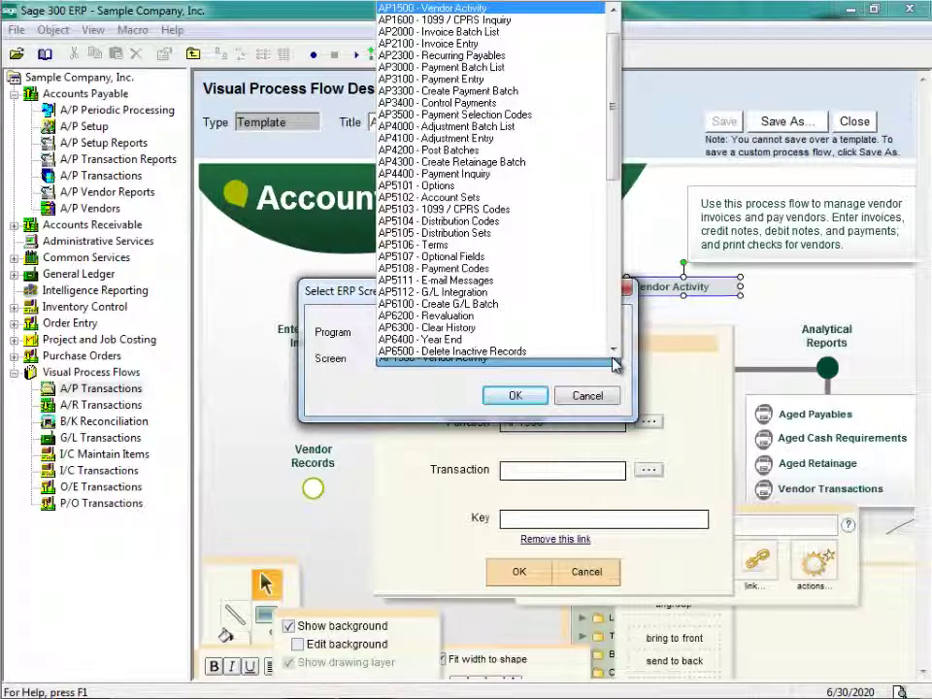
left_click(424, 12)
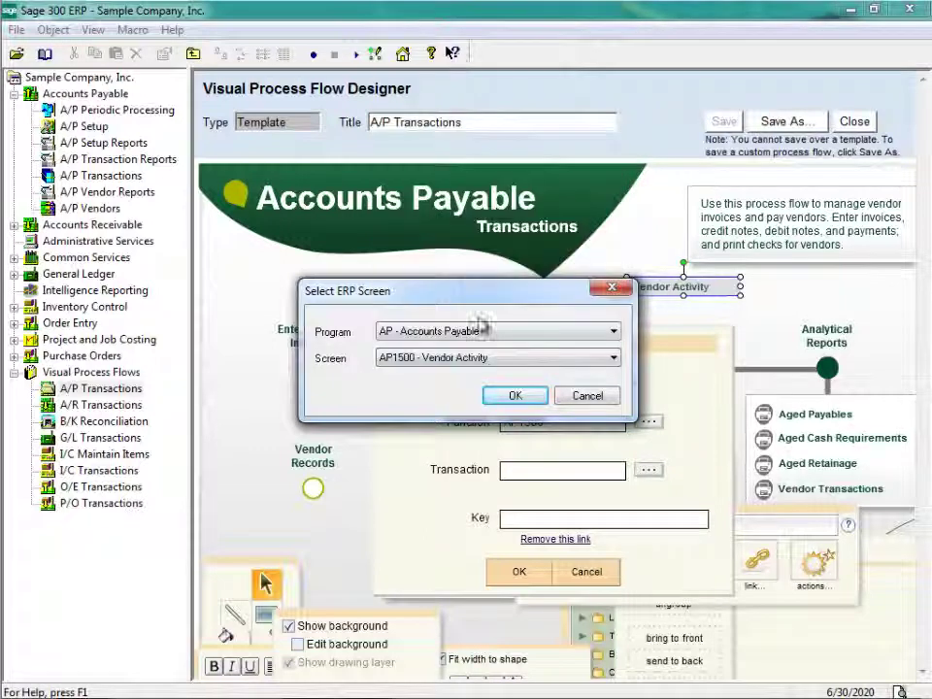
left_click(515, 396)
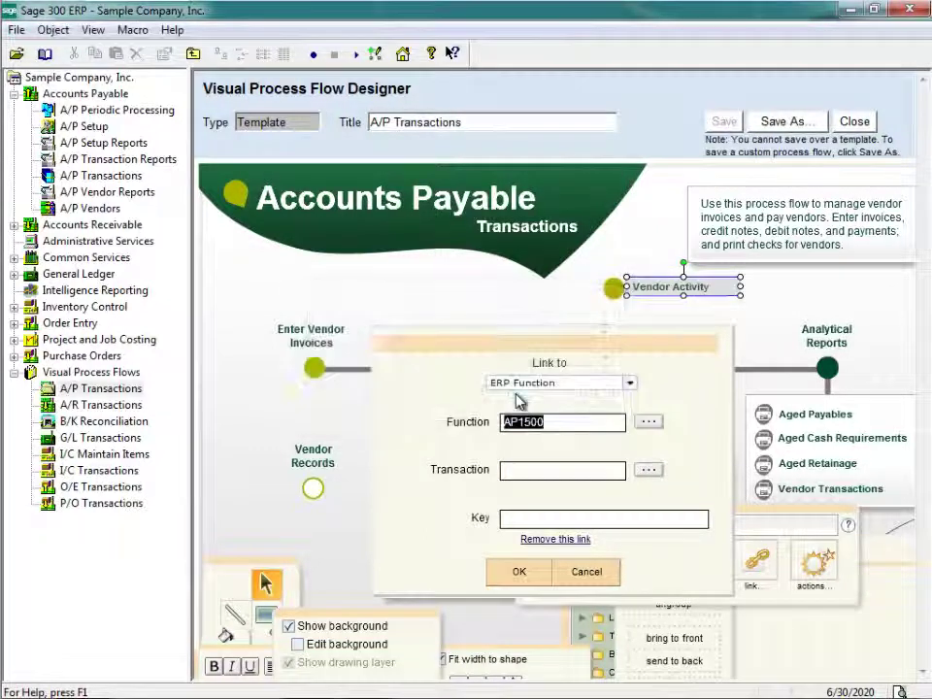
left_click(523, 573)
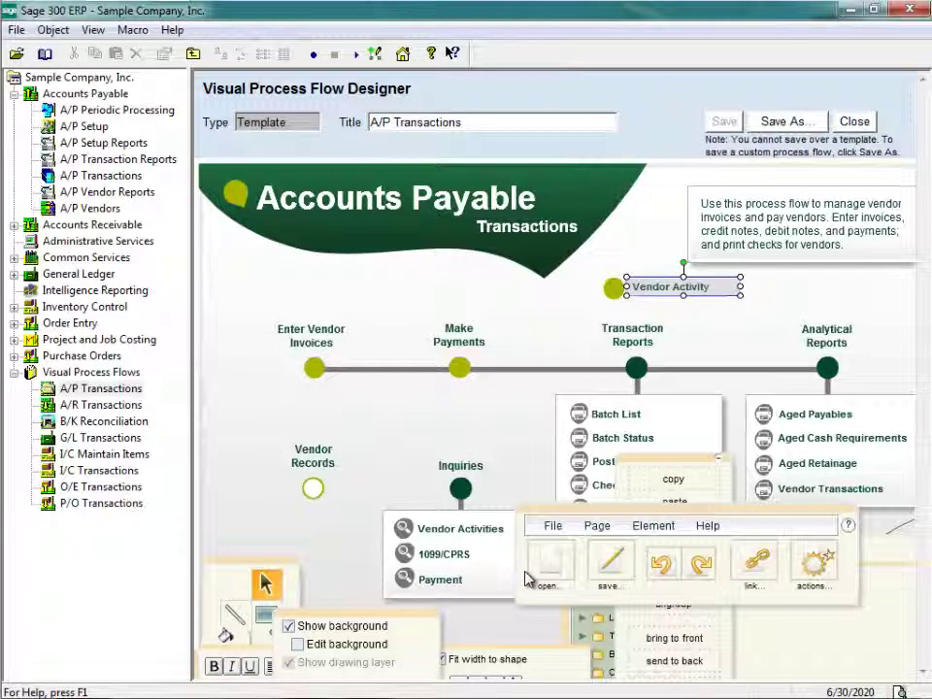
Save the customized flow with Save As under the file name 'AP Custom'
left_click(785, 121)
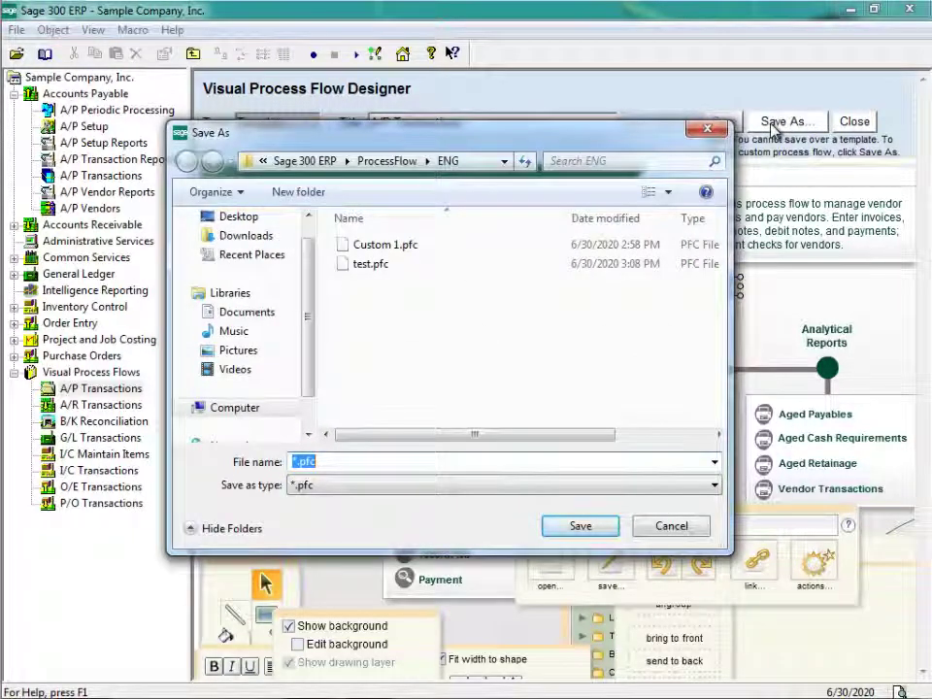
type("AP Custom")
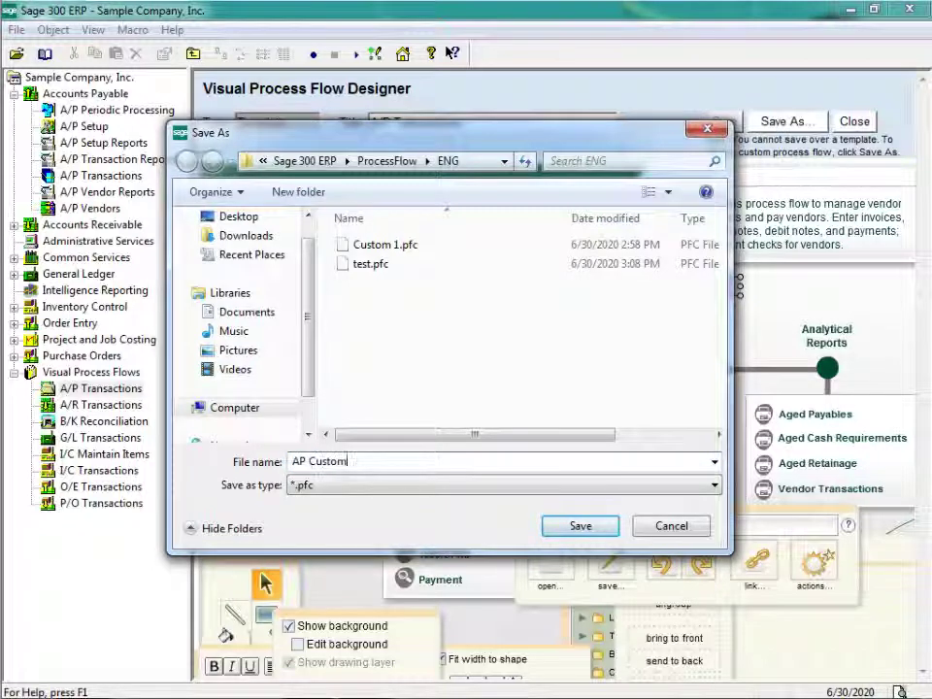
left_click(602, 529)
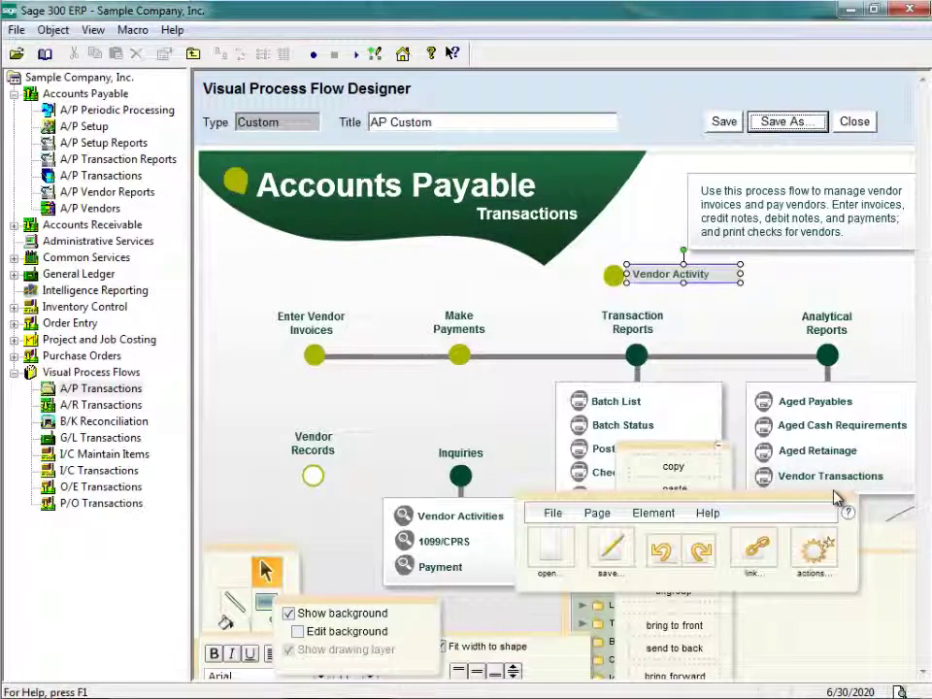
Exit the flow designer and launch A/P Vendor Activity from the new Vendor Activity dot
left_click(855, 122)
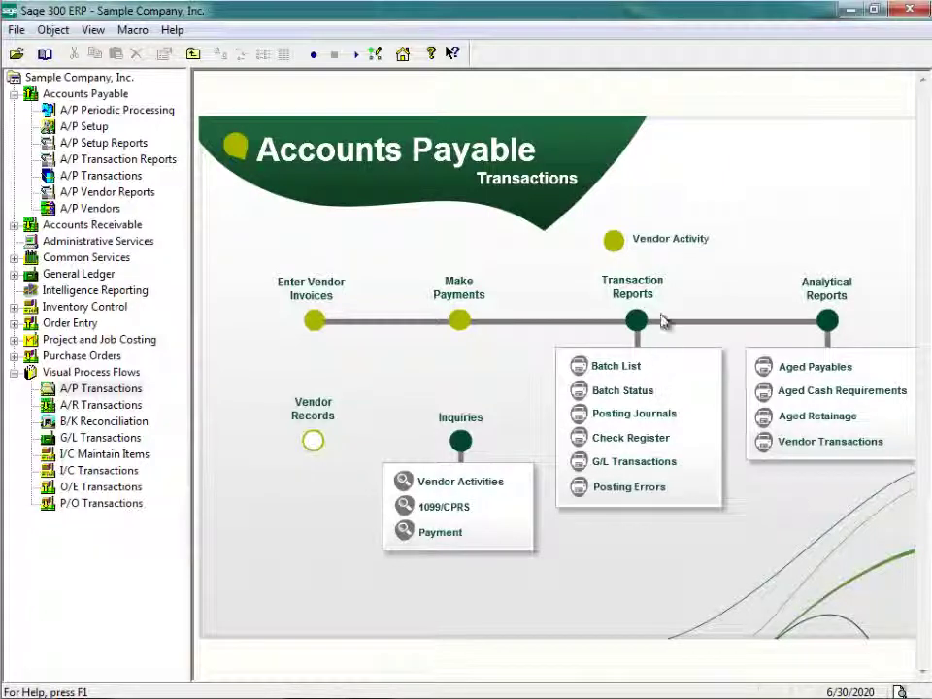
left_click(667, 245)
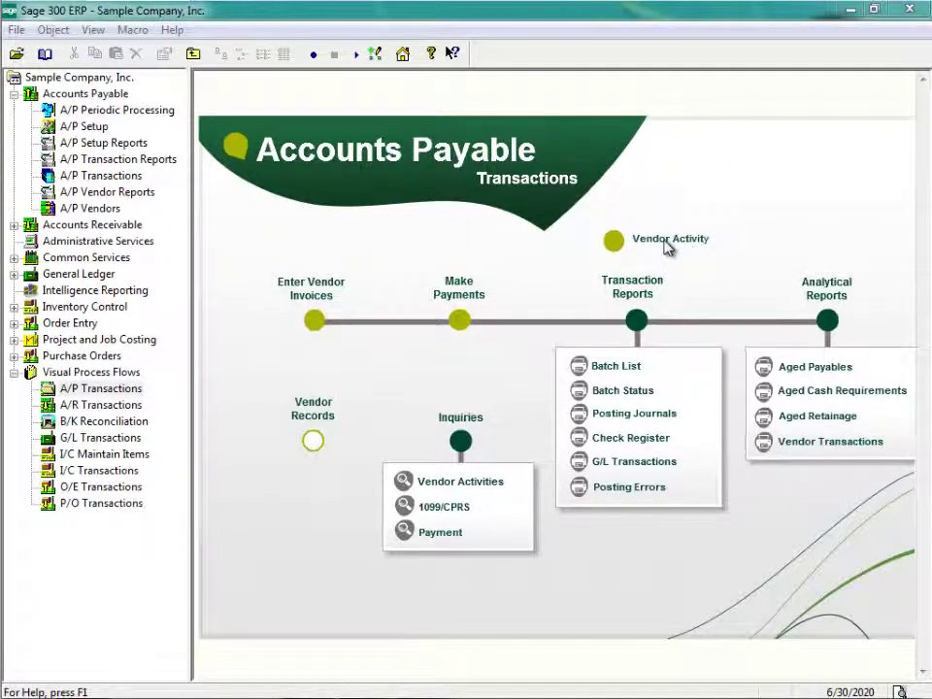